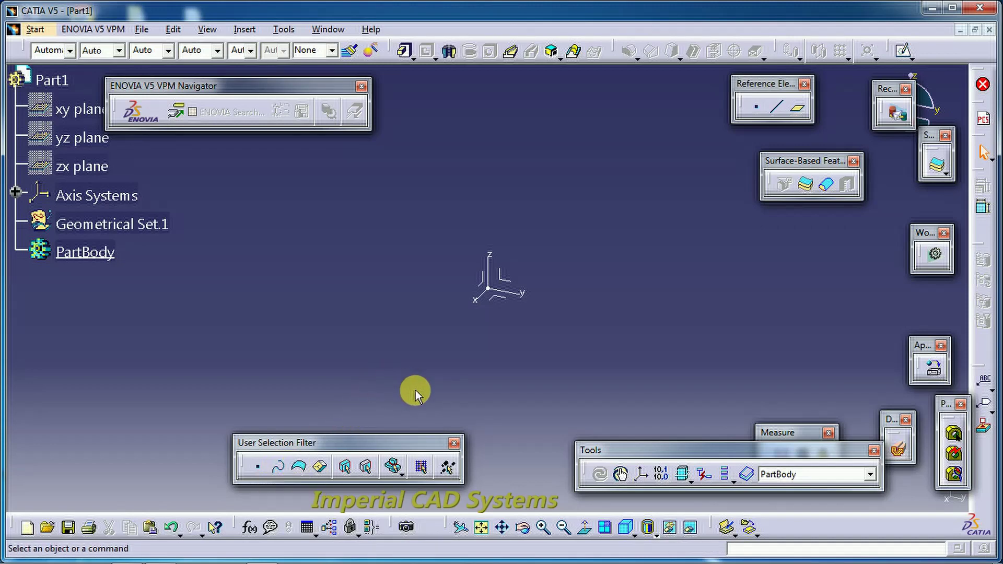
# Step: Show the axis system's parents and children in Quick Select, then close it unchanged
pyautogui.click(449, 470)
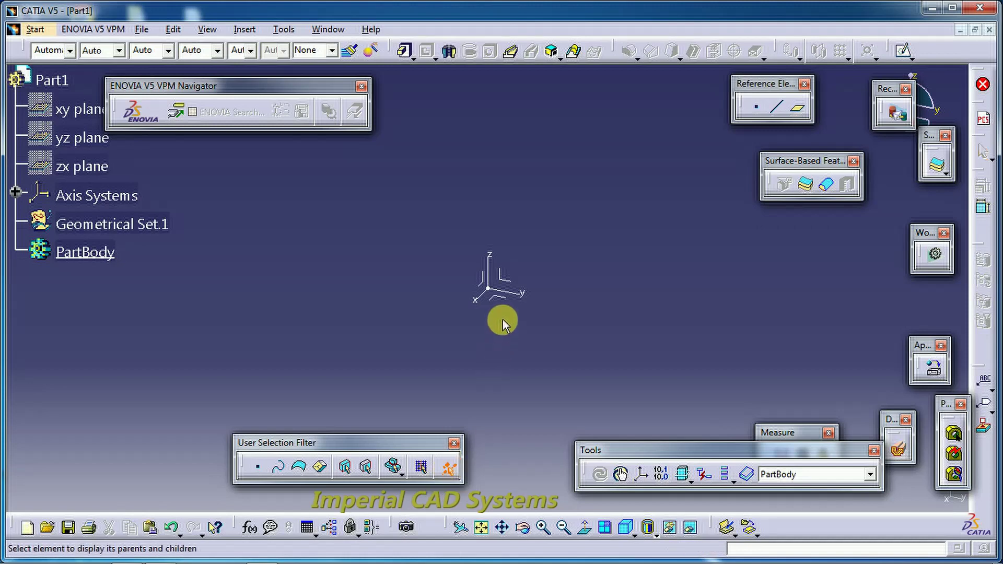
pyautogui.click(510, 303)
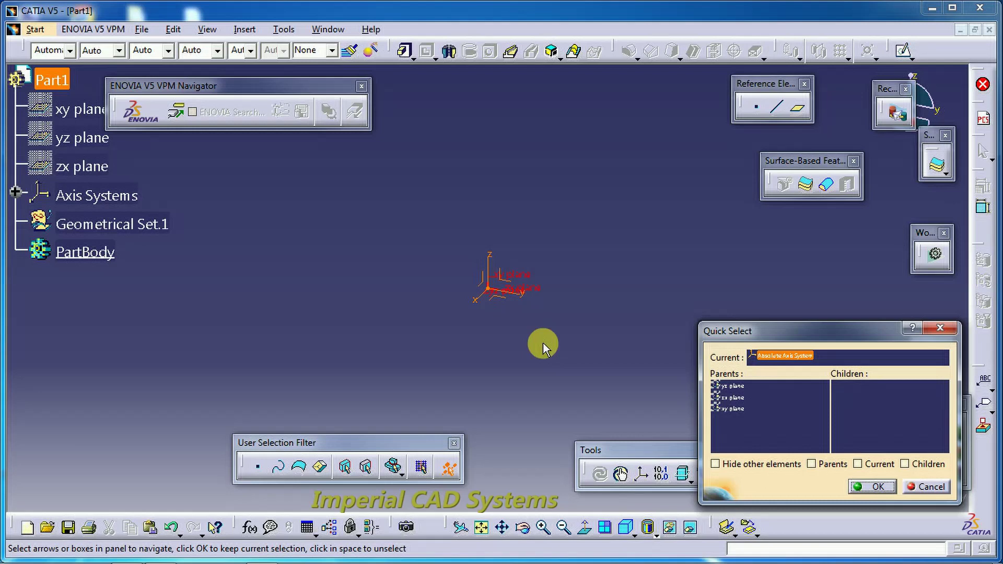
pyautogui.click(925, 487)
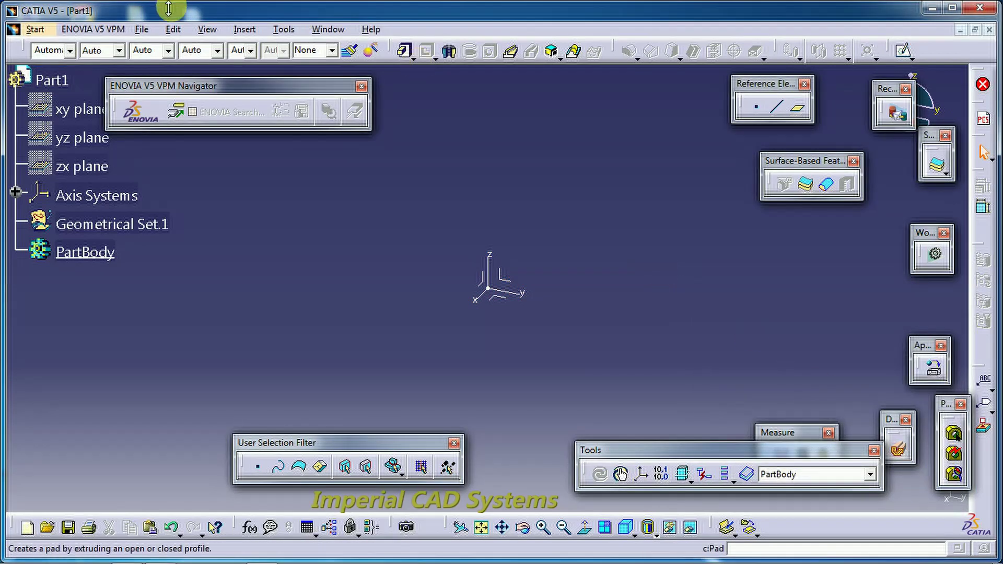
# Step: Open Mc vices.CATPart and orbit the vise base to show its top
pyautogui.click(143, 31)
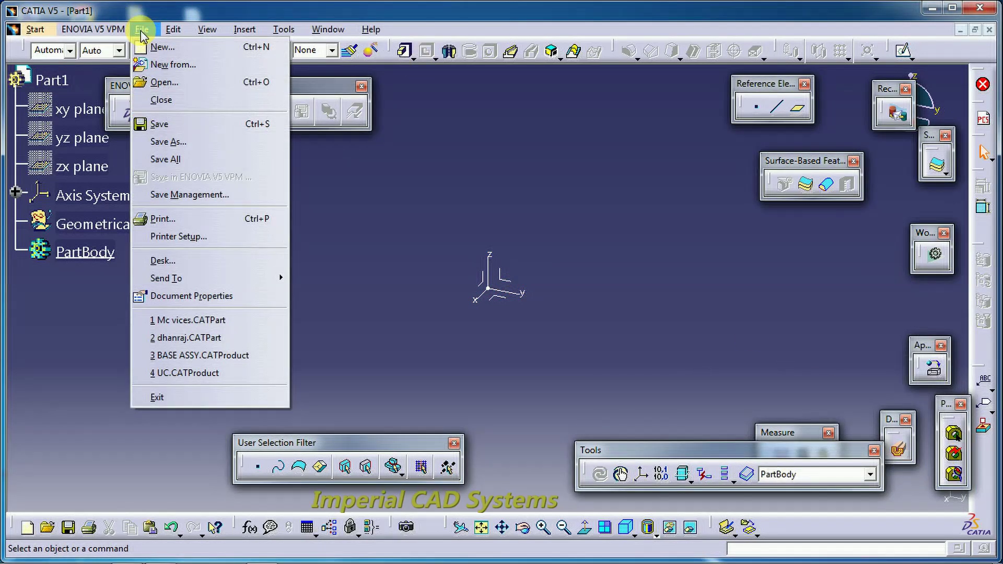
pyautogui.click(160, 82)
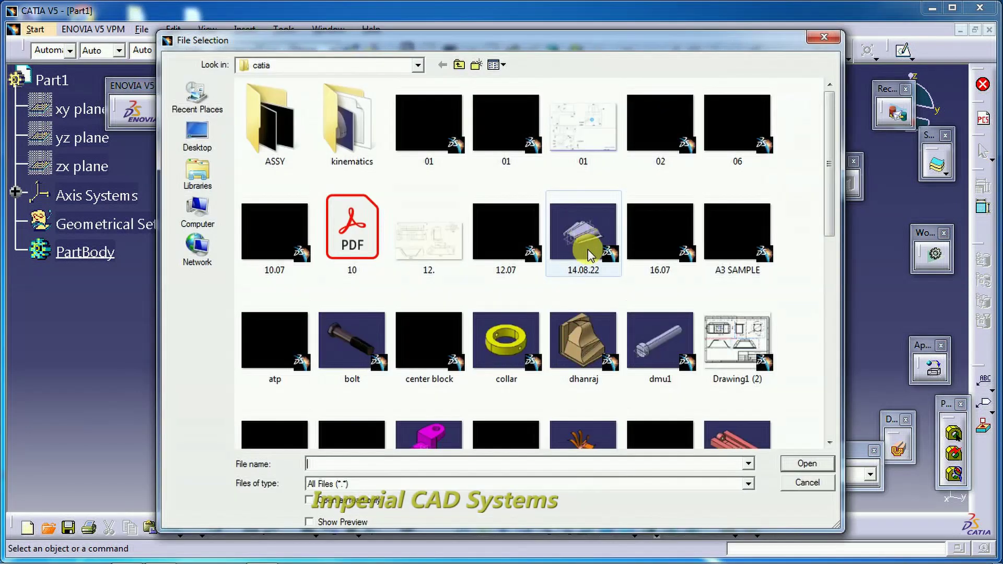
pyautogui.click(719, 422)
pyautogui.click(814, 465)
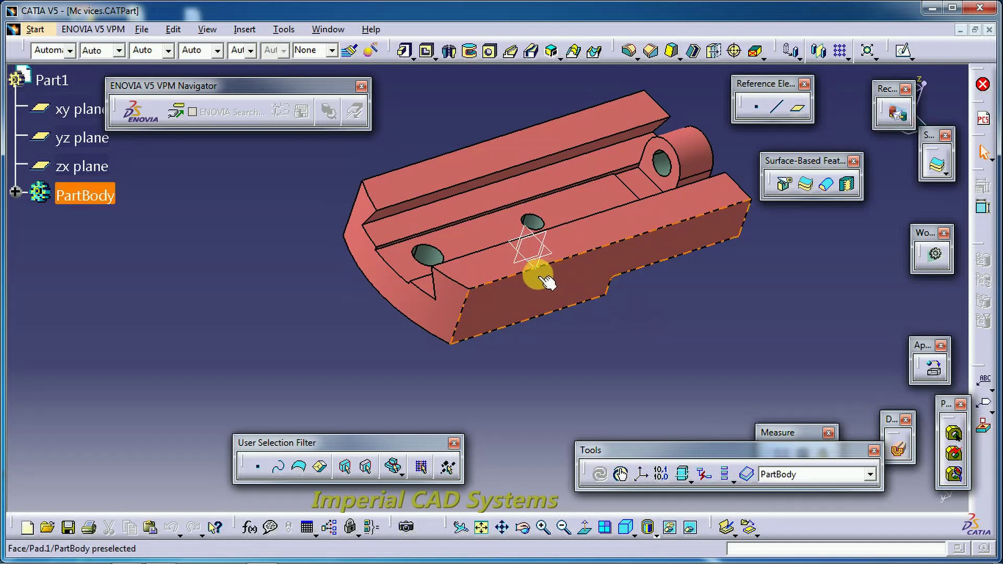
pyautogui.moveTo(518, 338); pyautogui.dragTo(523, 306, button='middle')
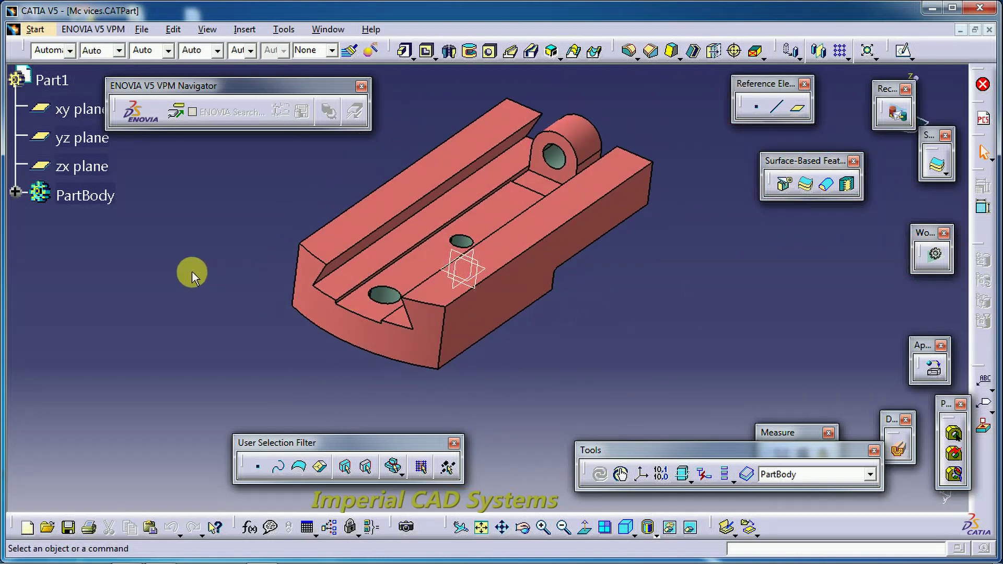
# Step: Expand the PartBody feature tree and scroll down through its features
pyautogui.click(17, 193)
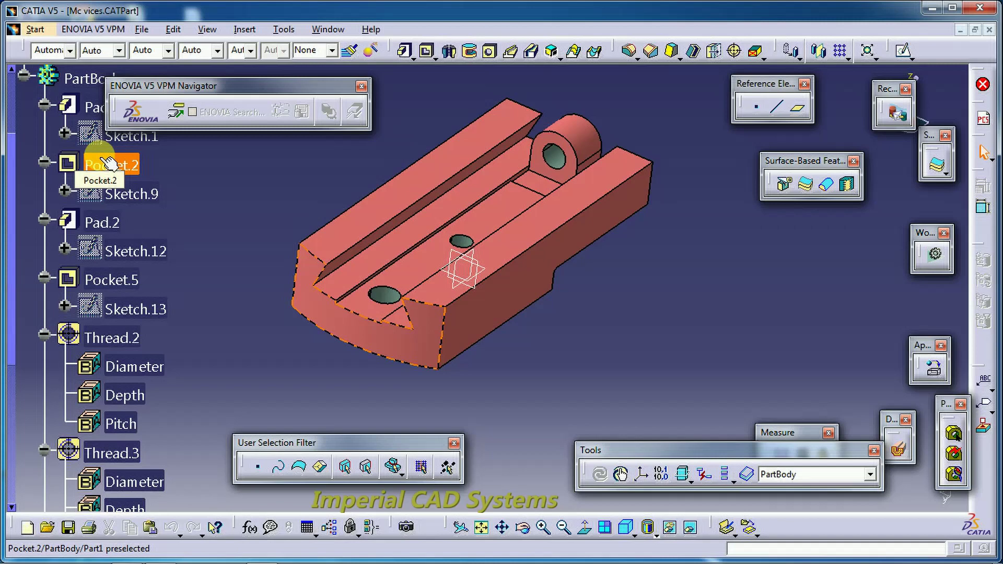
pyautogui.scroll(-3, 135, 282)
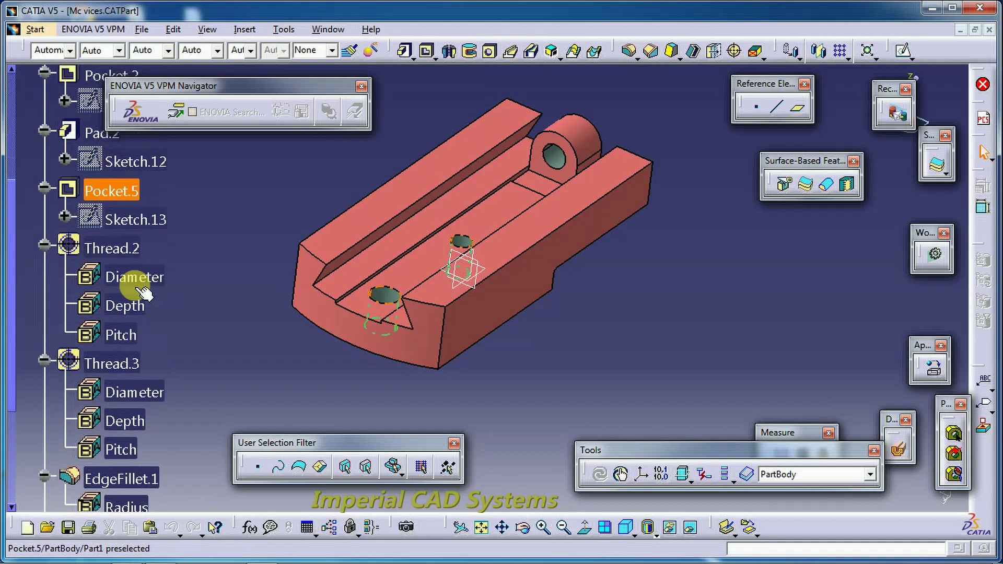
pyautogui.scroll(-2, 135, 287)
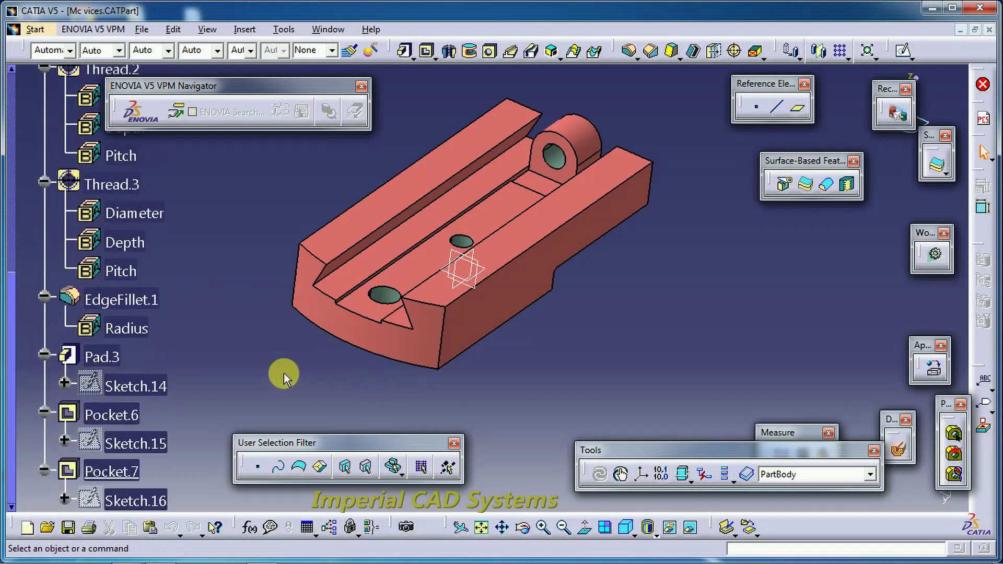
# Step: View Pocket.7's parents and children in Quick Select, then close the view
pyautogui.click(450, 473)
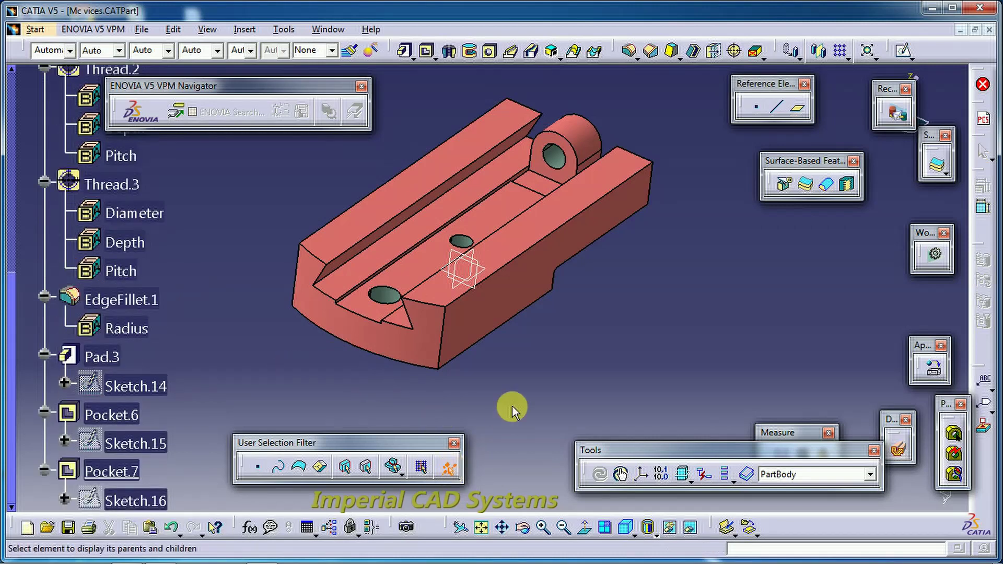
pyautogui.click(514, 288)
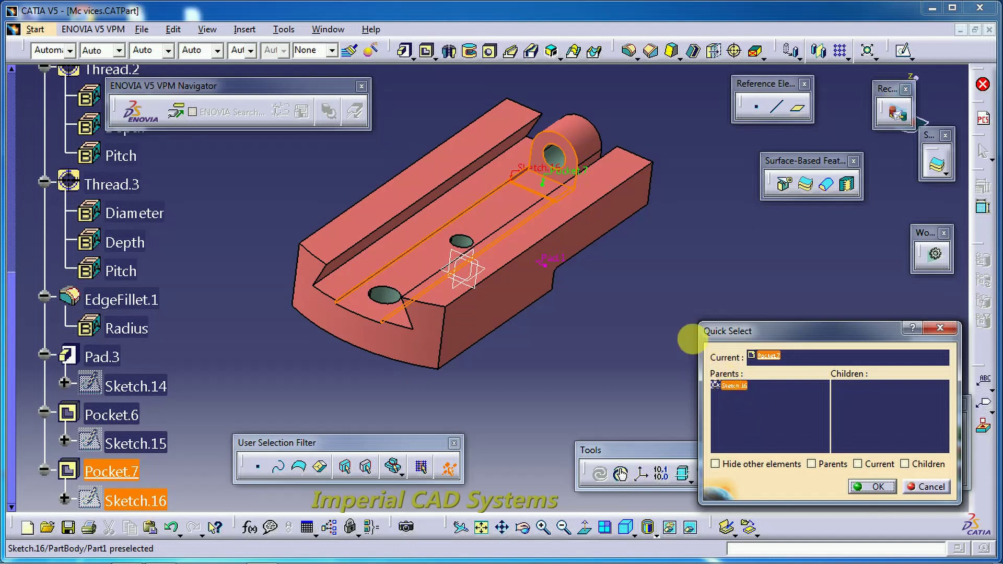
pyautogui.click(940, 328)
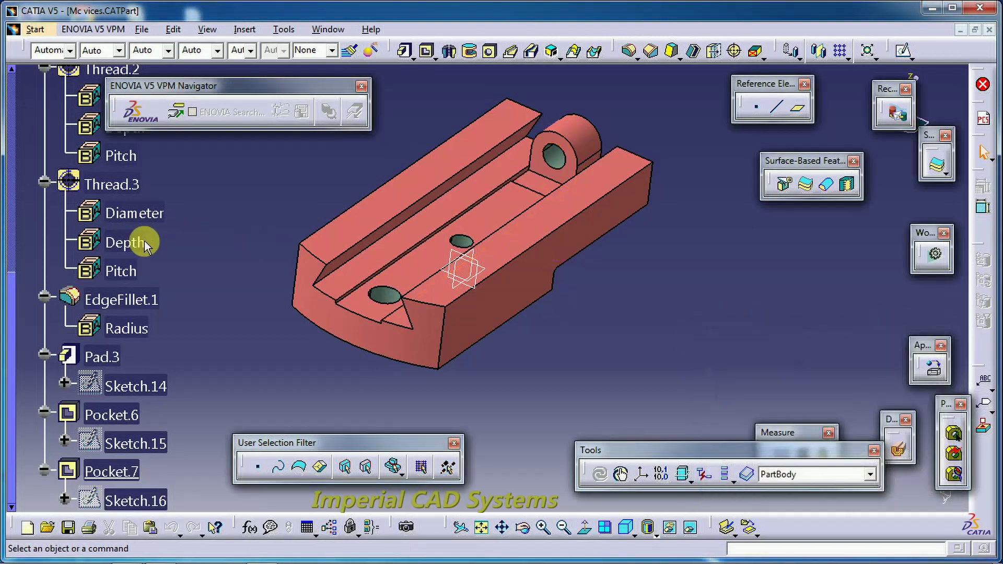
# Step: Scroll the specification tree back into place and restart Quick Select
pyautogui.scroll(5, 133, 262)
pyautogui.scroll(3, 181, 332)
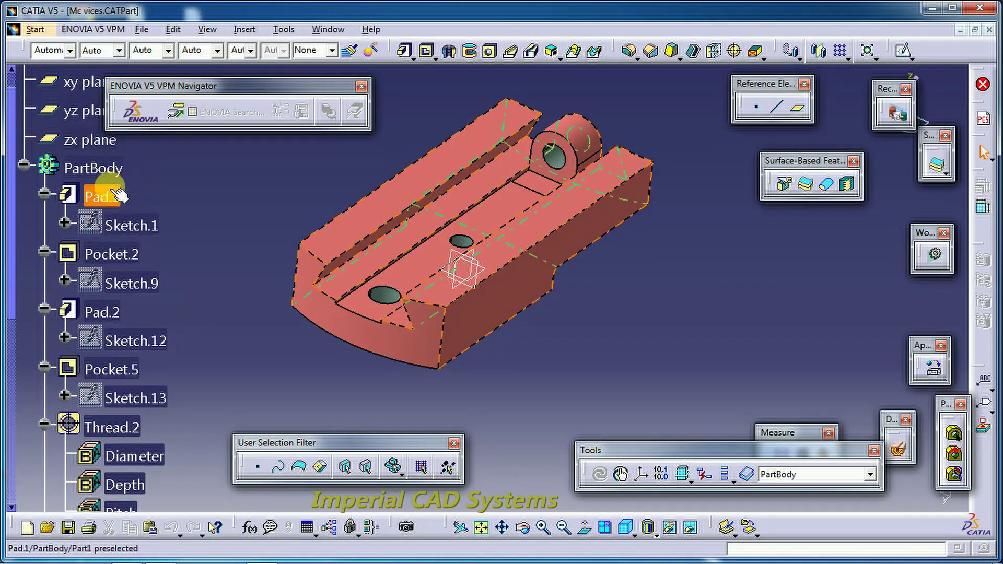
pyautogui.scroll(-3, 152, 288)
pyautogui.scroll(-3, 162, 292)
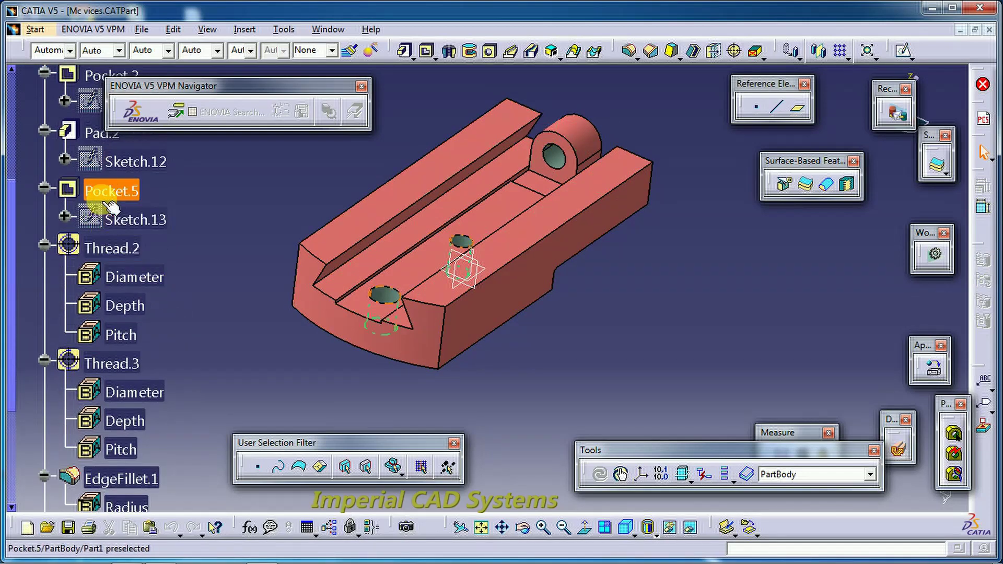
pyautogui.click(447, 467)
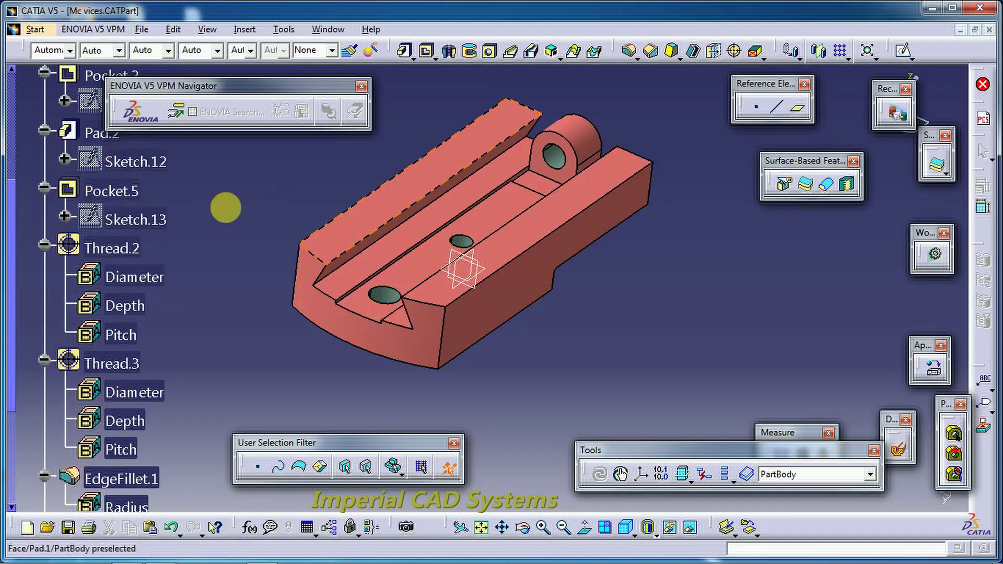
pyautogui.click(132, 197)
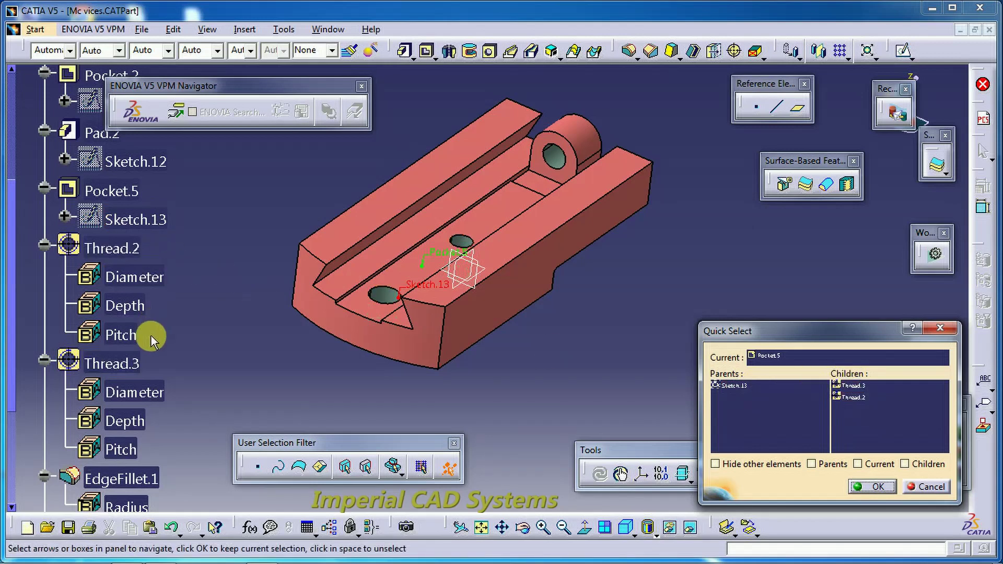
pyautogui.click(931, 487)
pyautogui.scroll(-5, 215, 322)
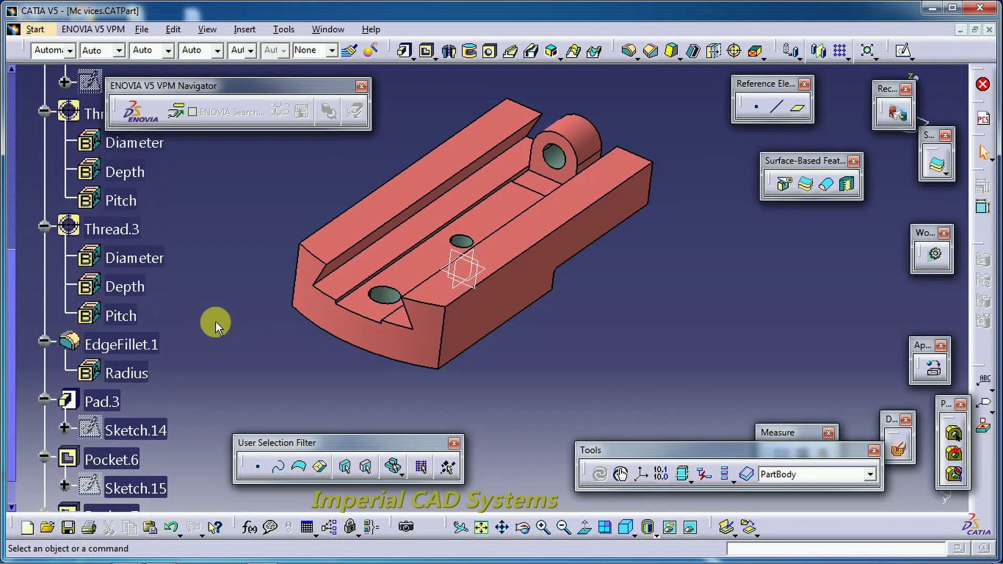
pyautogui.scroll(-3, 215, 322)
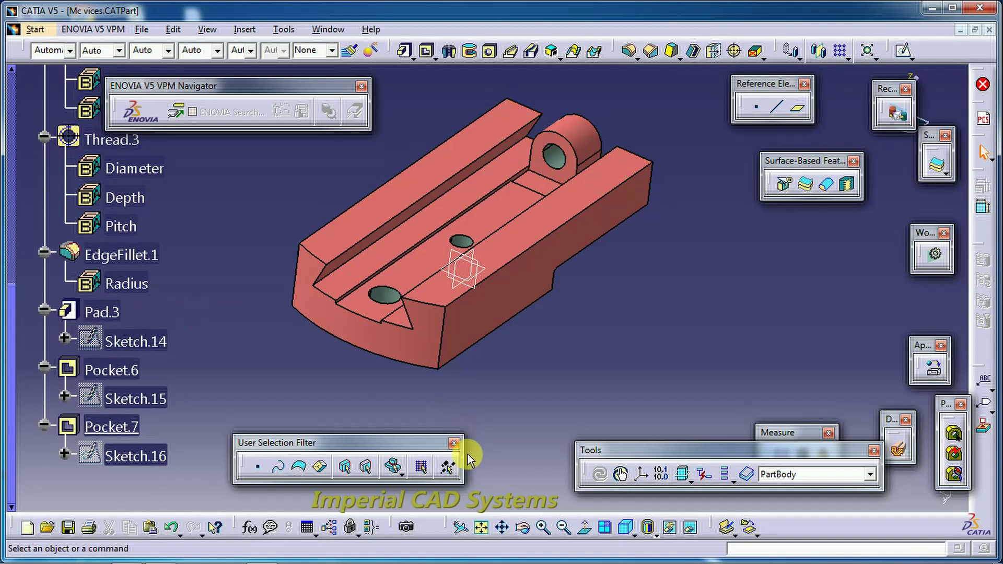
# Step: Show Pad.3's relations in Quick Select, stepping to parent Sketch.14 and back to Pad.3
pyautogui.click(450, 470)
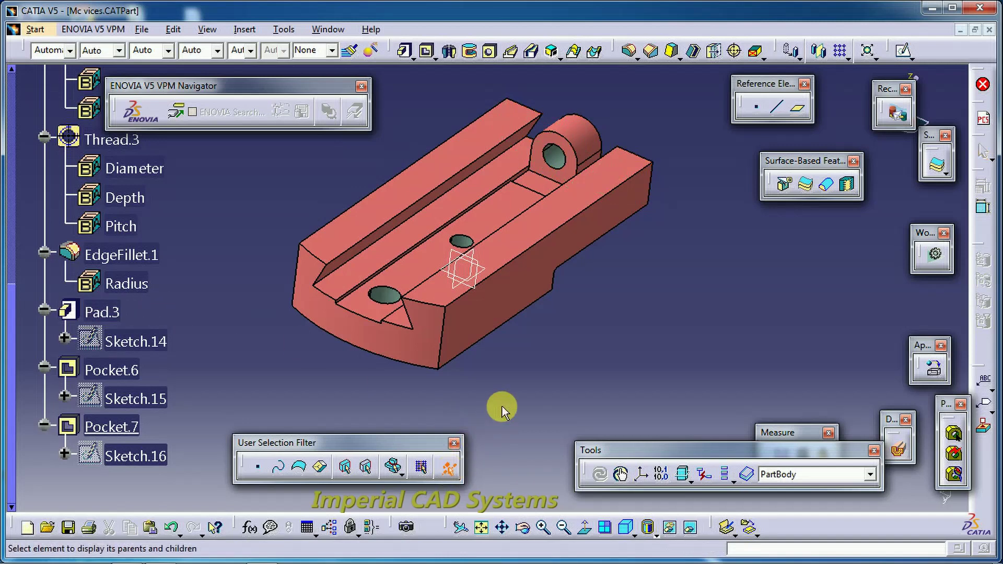
pyautogui.click(99, 304)
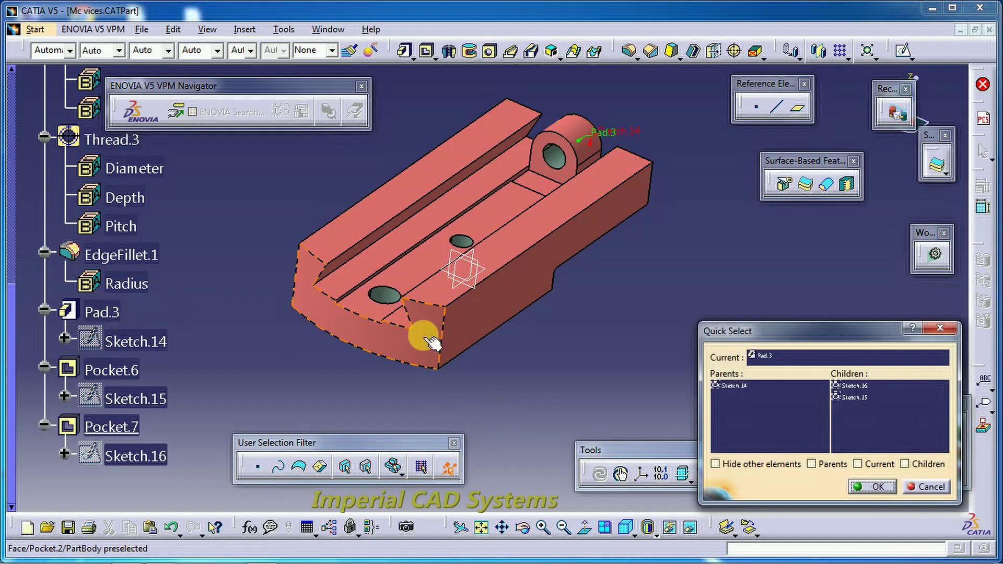
pyautogui.click(749, 390)
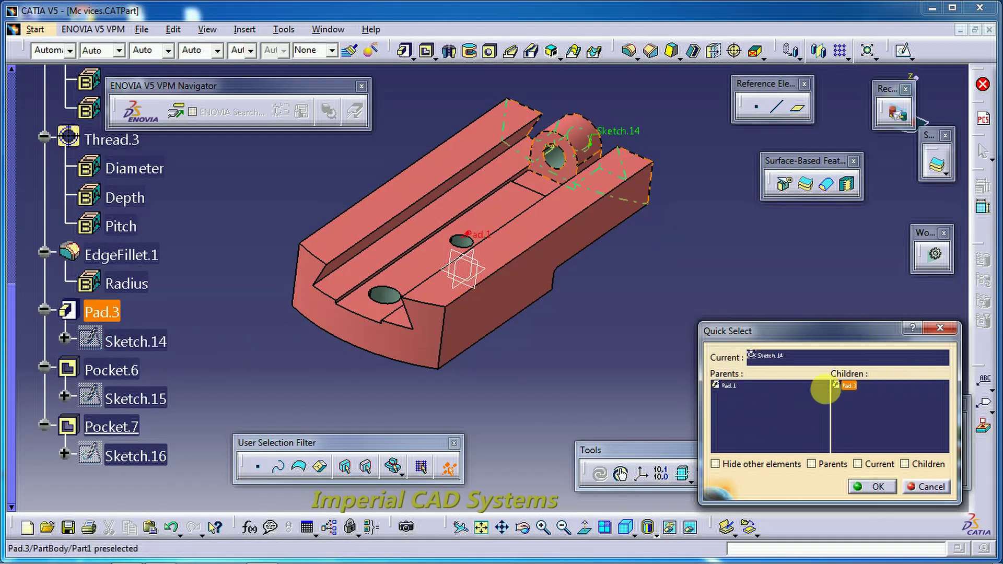
pyautogui.click(846, 385)
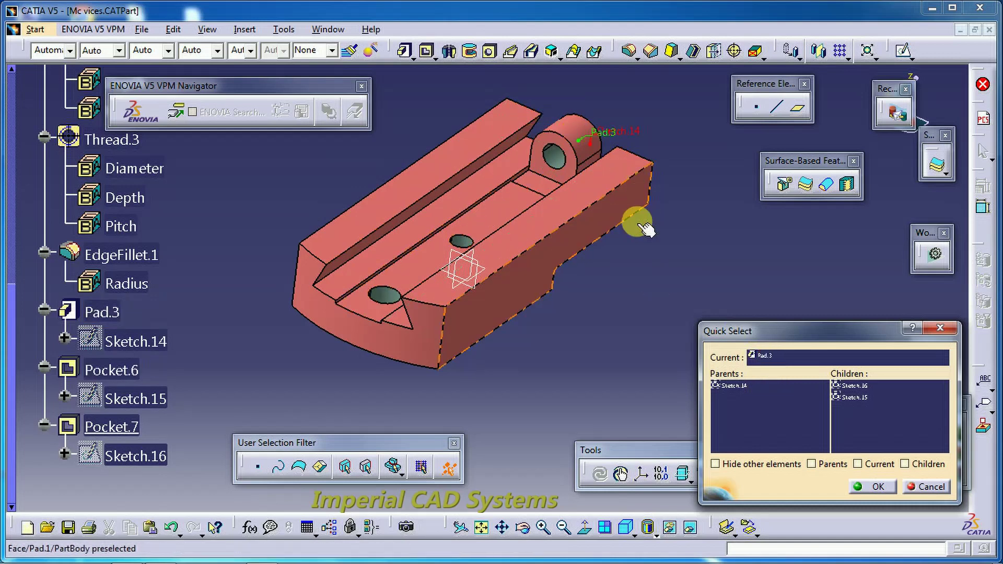
# Step: Emphasize Pad.3 as current, briefly hide the other elements, then show them again
pyautogui.click(862, 466)
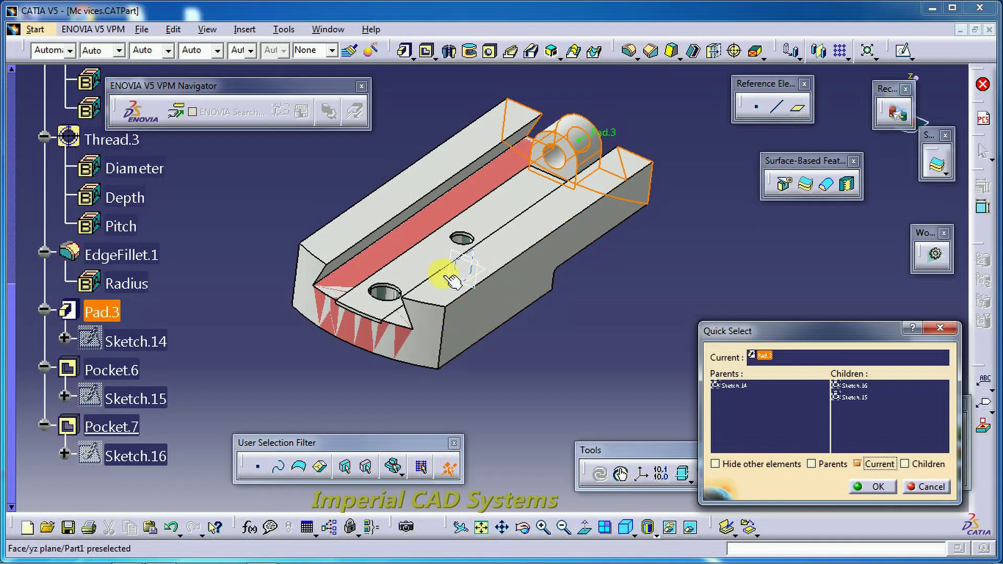
pyautogui.moveTo(475, 270); pyautogui.dragTo(475, 303, button='middle')
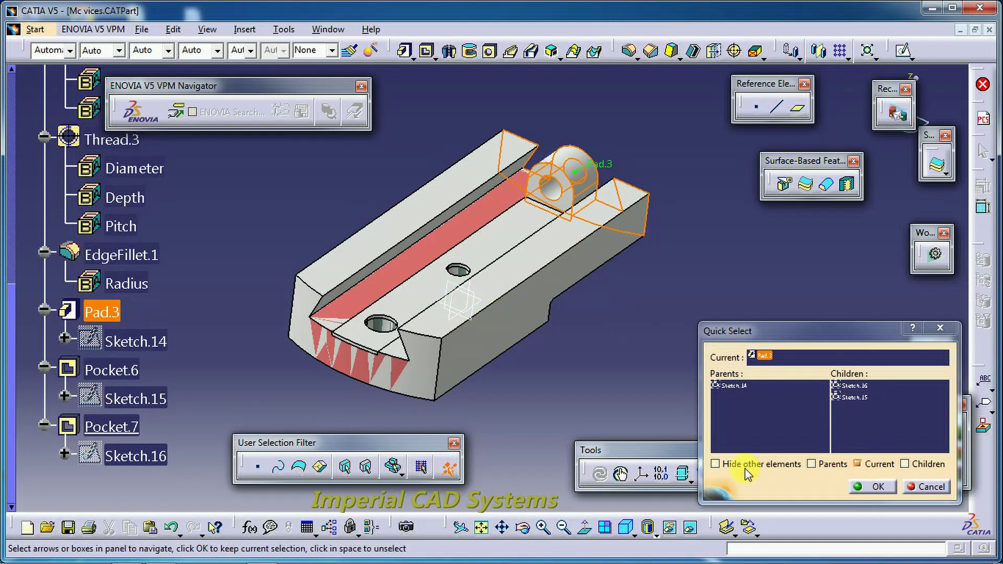
pyautogui.click(858, 464)
pyautogui.click(746, 469)
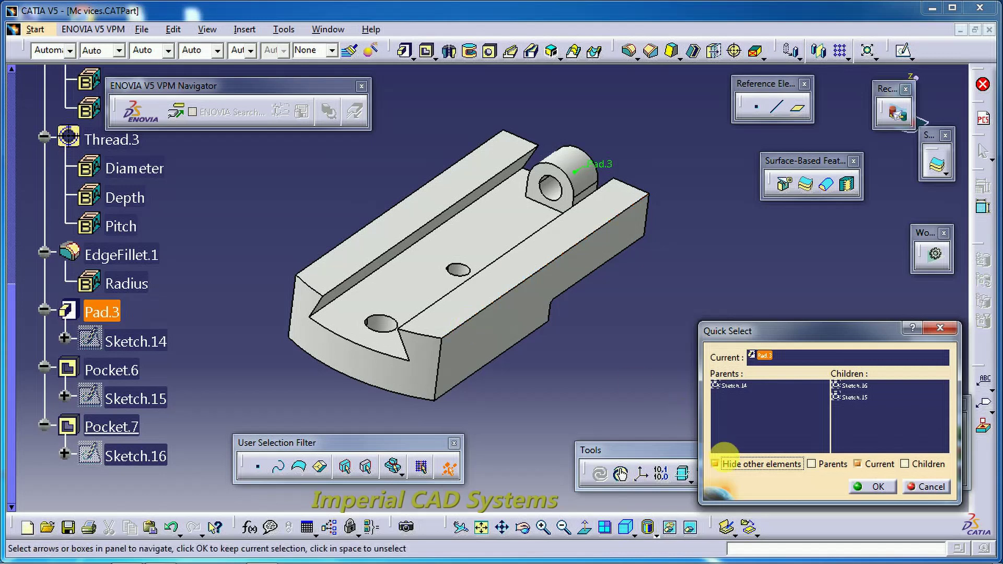
pyautogui.click(727, 466)
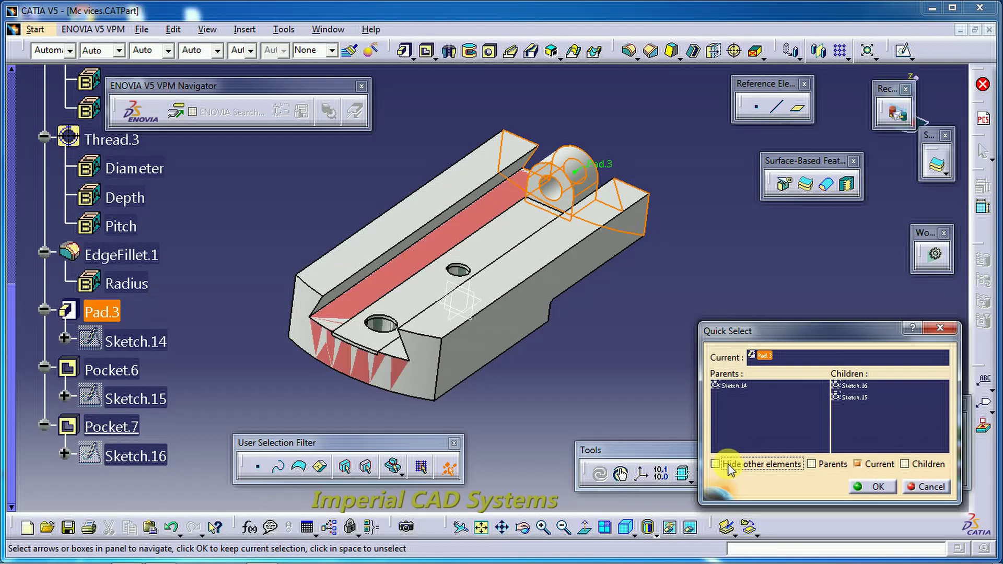
# Step: Rotate the part, scroll the tree to the top, and cancel Quick Select
pyautogui.moveTo(594, 317); pyautogui.dragTo(608, 293, button='middle')
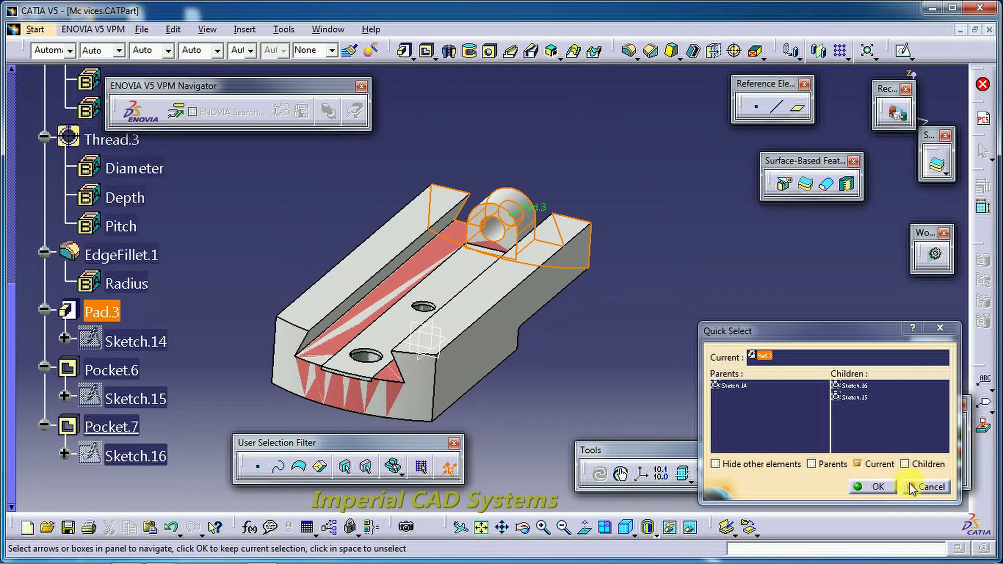
pyautogui.scroll(3, 125, 241)
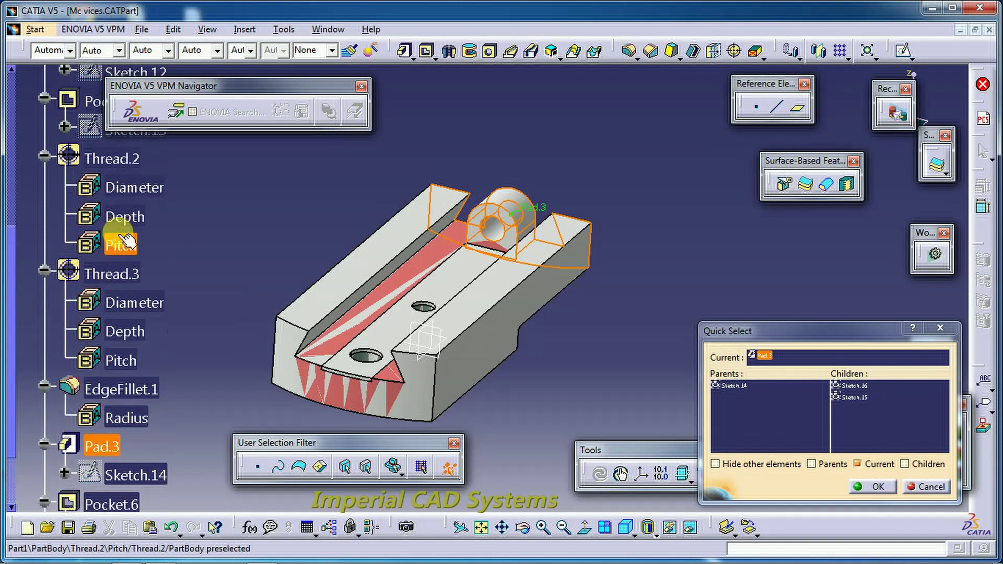
pyautogui.scroll(2, 223, 309)
pyautogui.scroll(6, 224, 309)
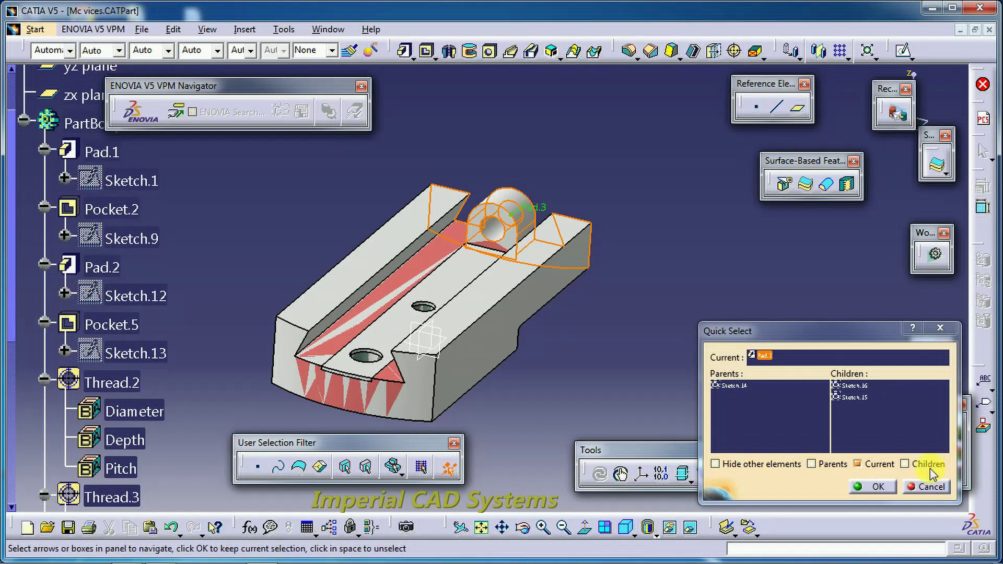
pyautogui.click(929, 487)
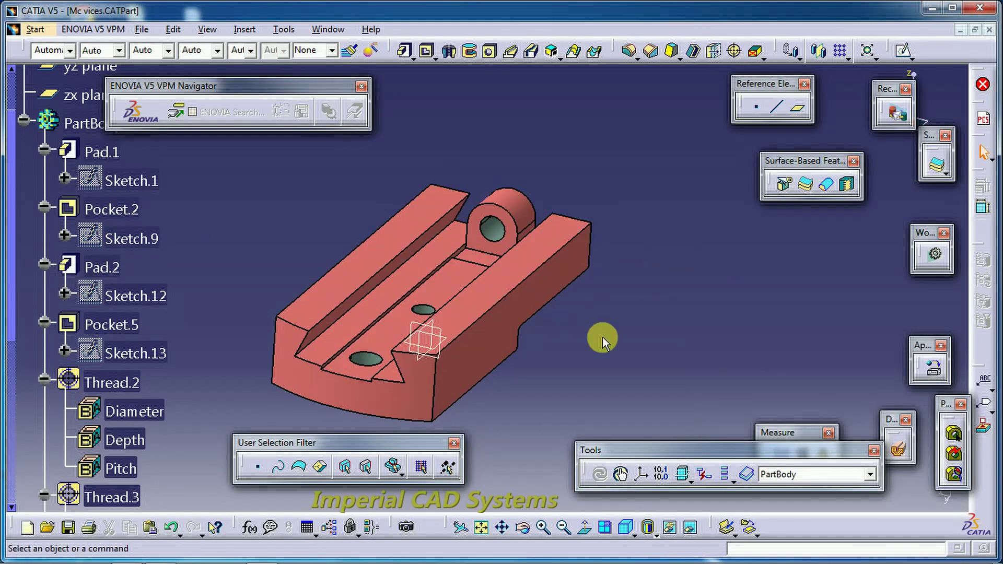
# Step: Pick Pad.2 in Quick Select, tick Current, and inspect it from several angles
pyautogui.click(449, 469)
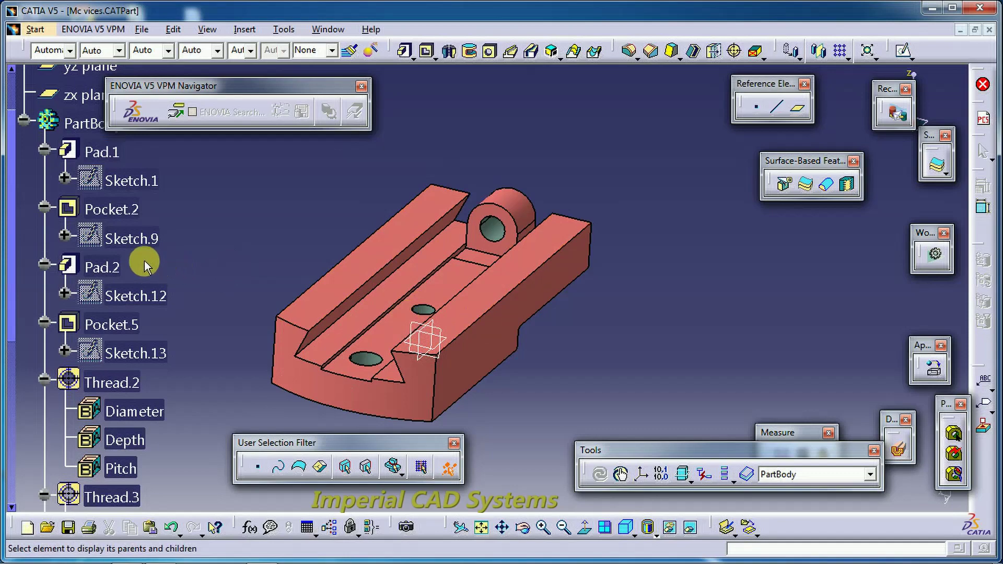
pyautogui.click(107, 266)
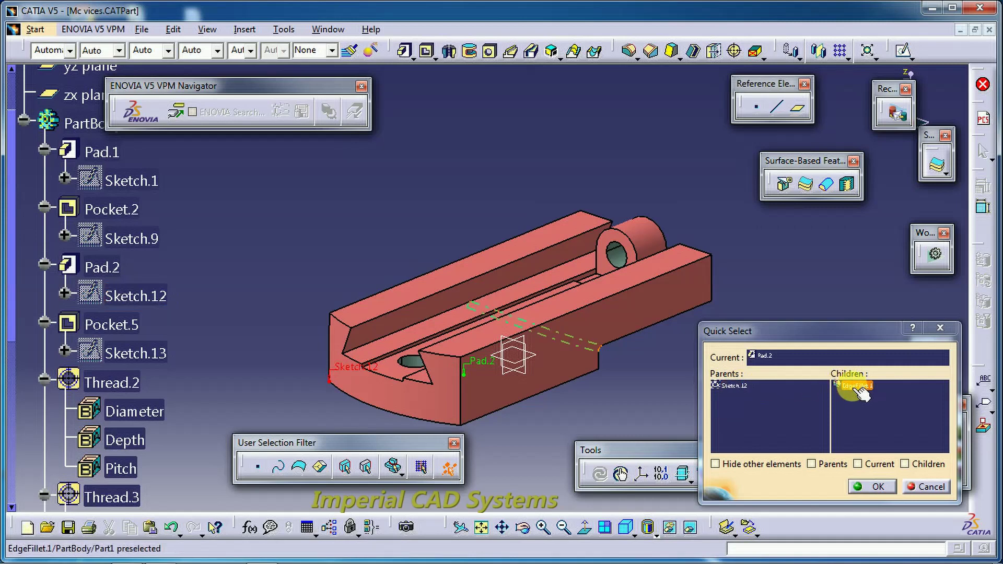
pyautogui.moveTo(654, 332); pyautogui.dragTo(625, 320, button='middle')
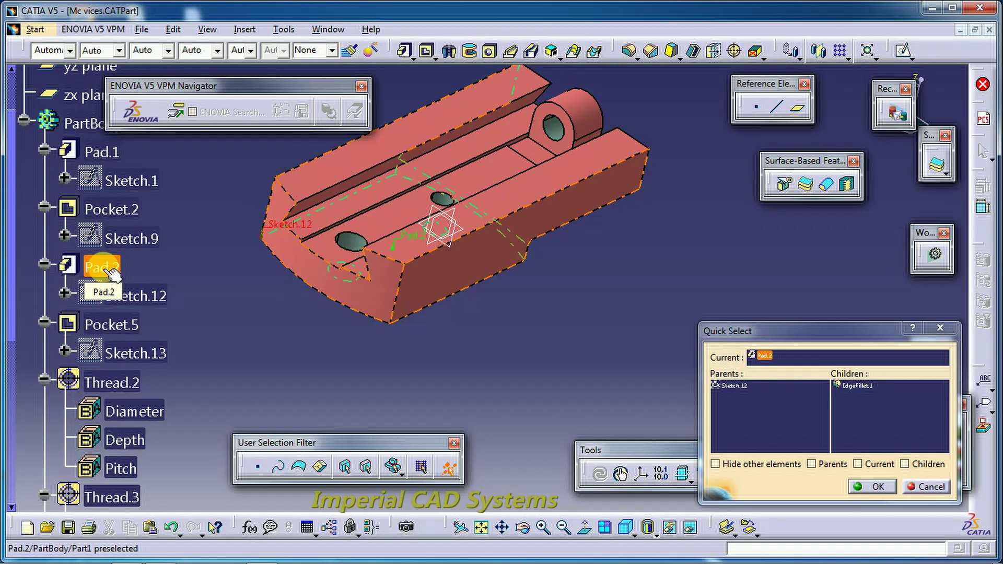
pyautogui.moveTo(264, 300); pyautogui.dragTo(314, 347, button='middle')
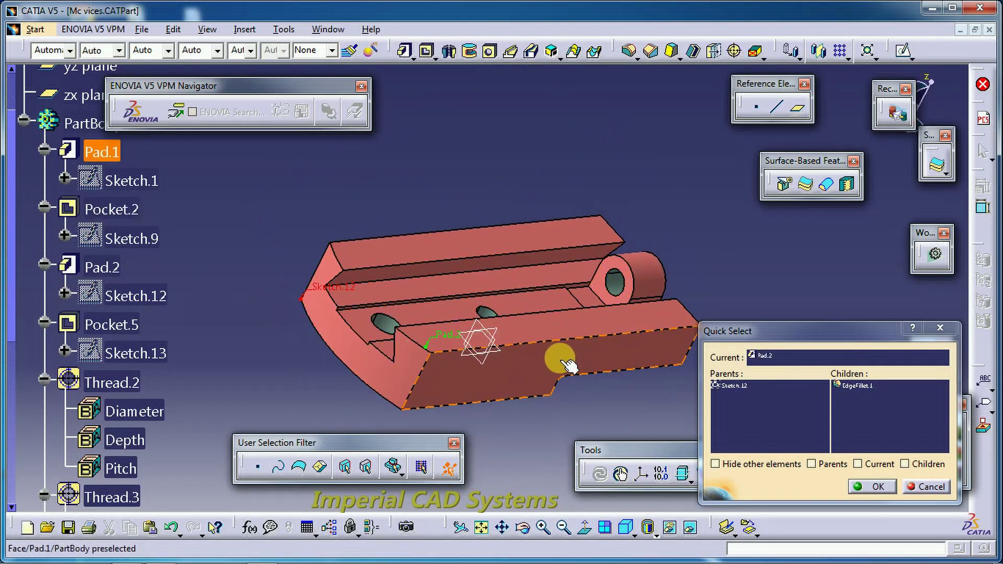
pyautogui.click(878, 469)
pyautogui.moveTo(605, 392); pyautogui.dragTo(524, 392, button='middle')
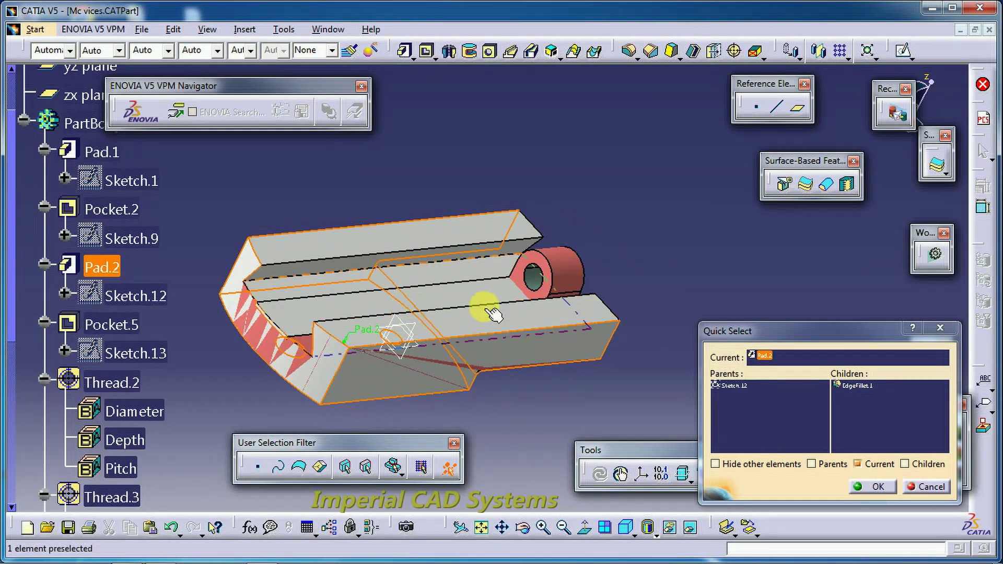
pyautogui.moveTo(552, 374); pyautogui.dragTo(604, 376, button='middle')
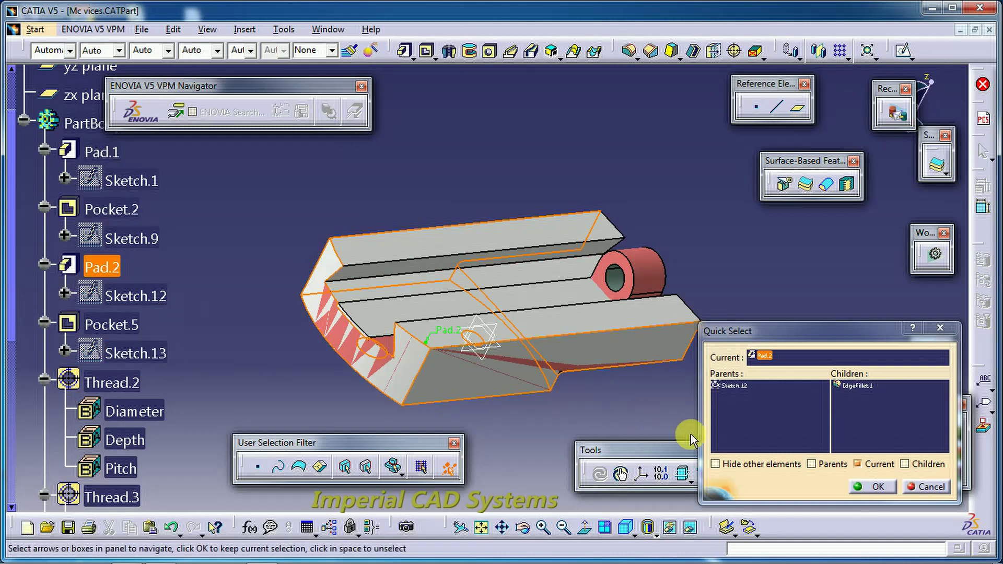
pyautogui.click(740, 465)
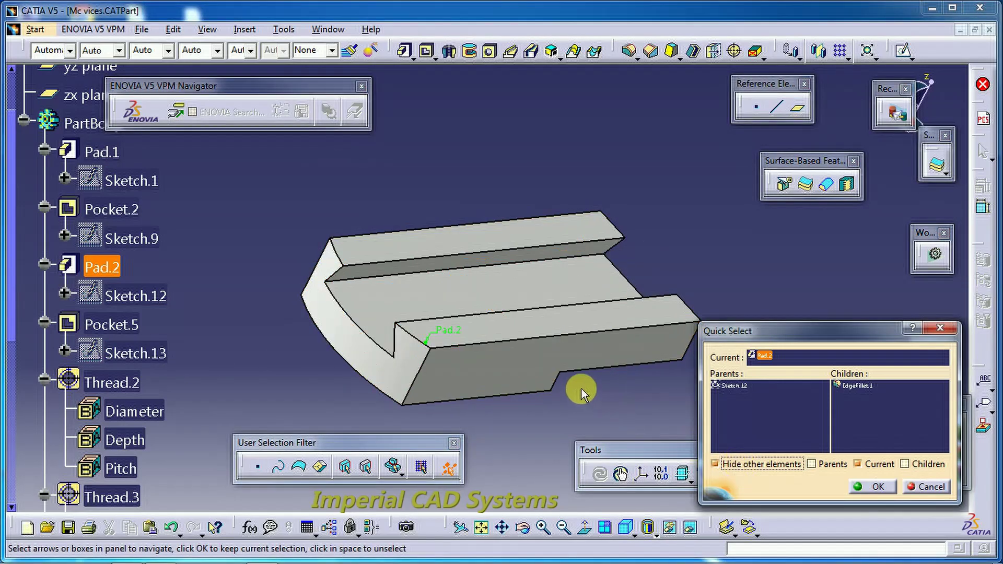
pyautogui.moveTo(582, 389); pyautogui.dragTo(529, 378, button='middle')
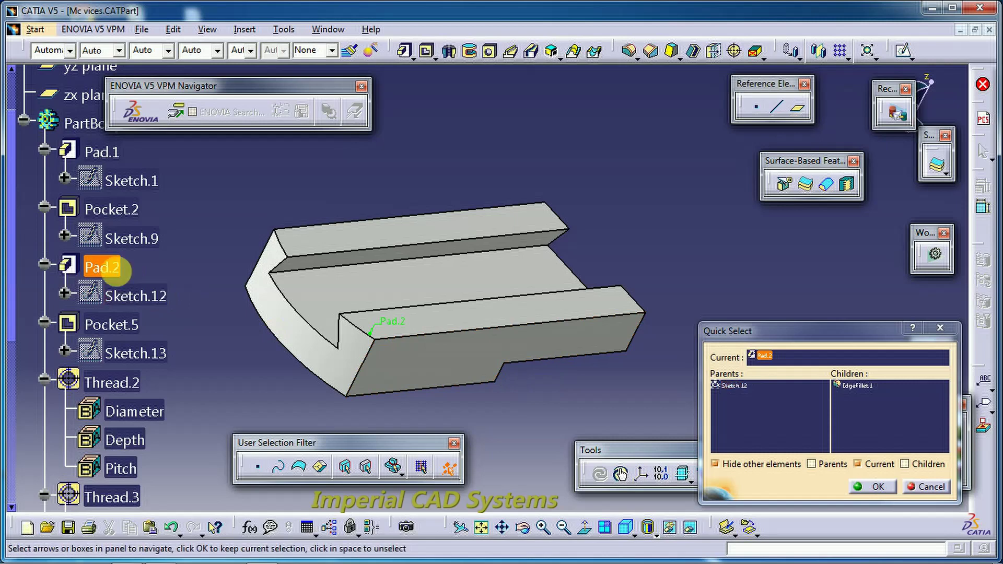
pyautogui.click(729, 467)
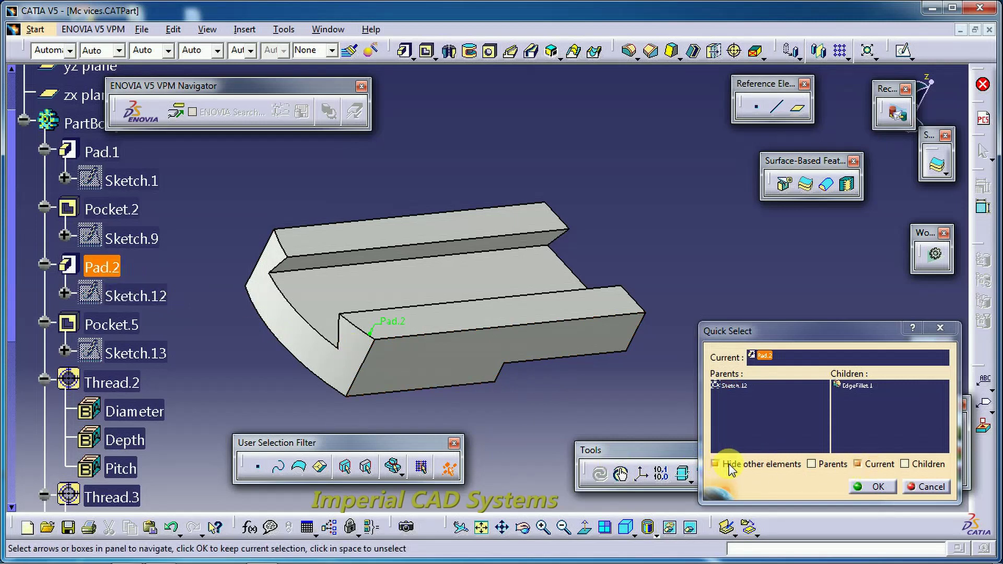
pyautogui.click(716, 465)
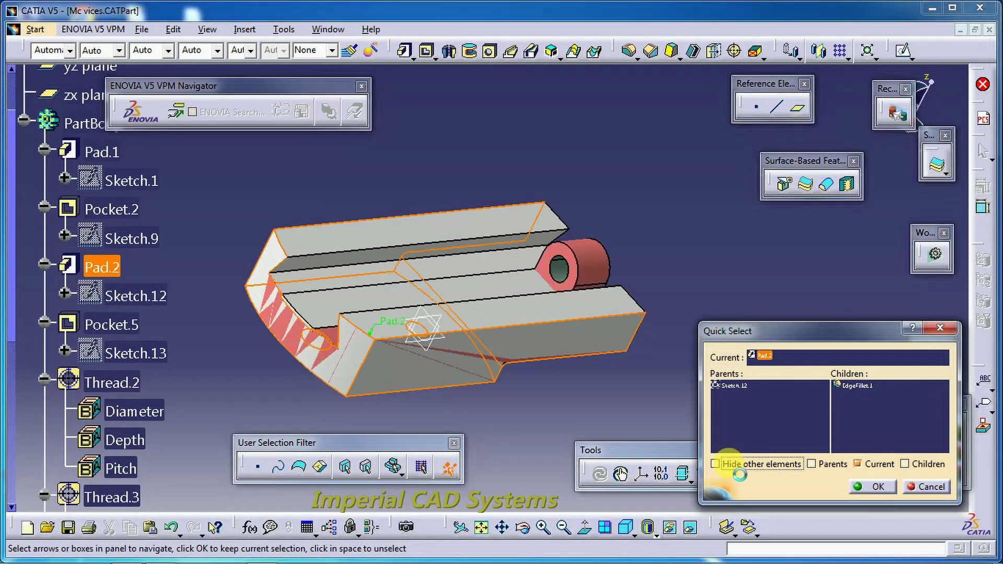
pyautogui.moveTo(594, 395); pyautogui.dragTo(601, 400, button='middle')
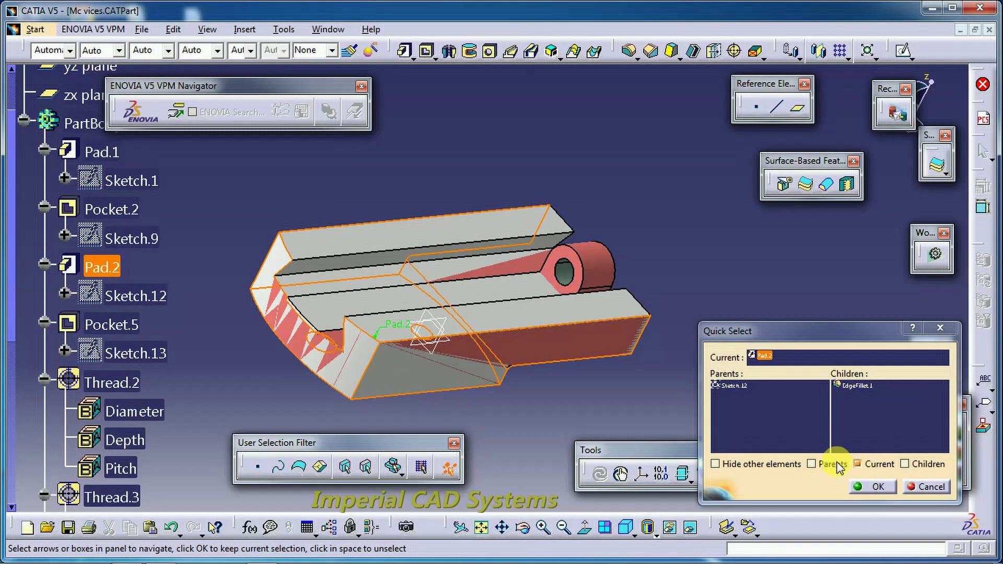
# Step: Highlight Pad.2 with parent Sketch.12 and hide all other elements
pyautogui.click(858, 463)
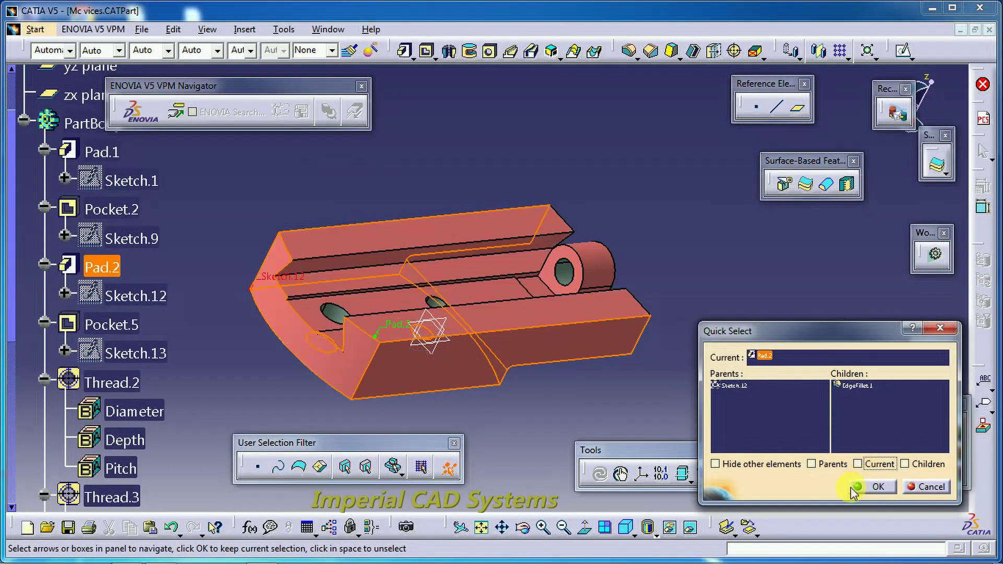
pyautogui.click(815, 465)
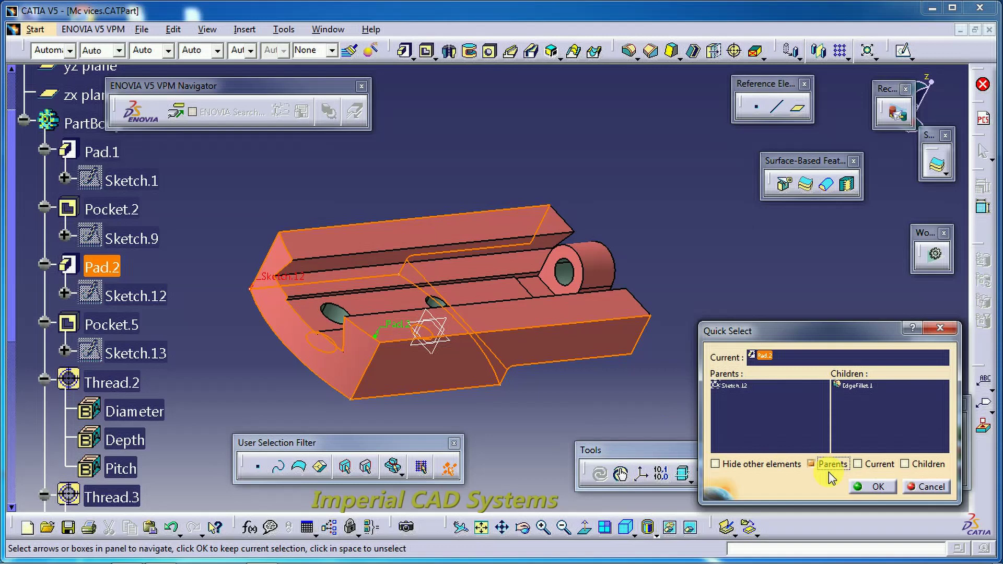
pyautogui.click(865, 467)
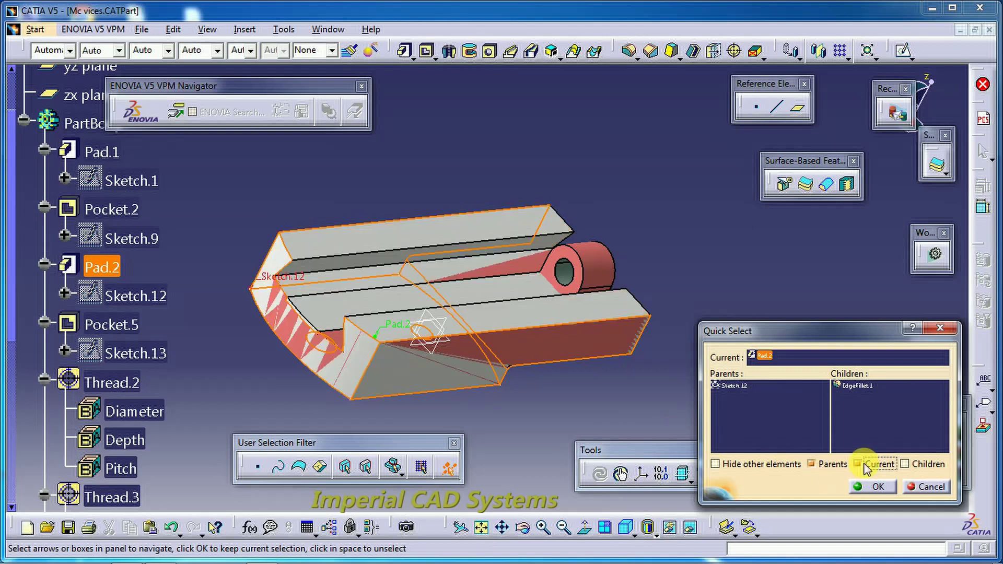
pyautogui.moveTo(541, 387); pyautogui.dragTo(573, 384, button='middle')
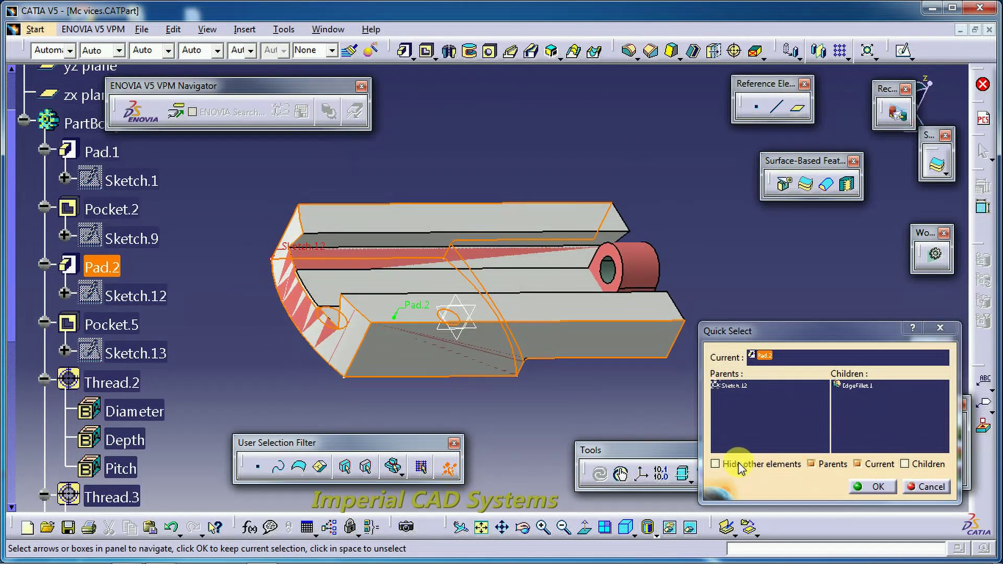
pyautogui.click(816, 466)
pyautogui.click(858, 464)
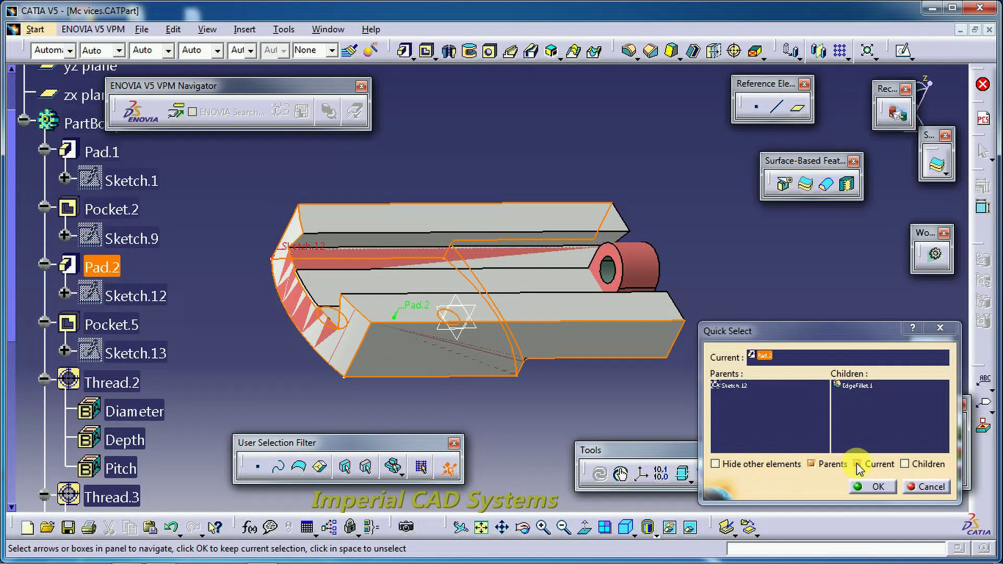
pyautogui.click(726, 466)
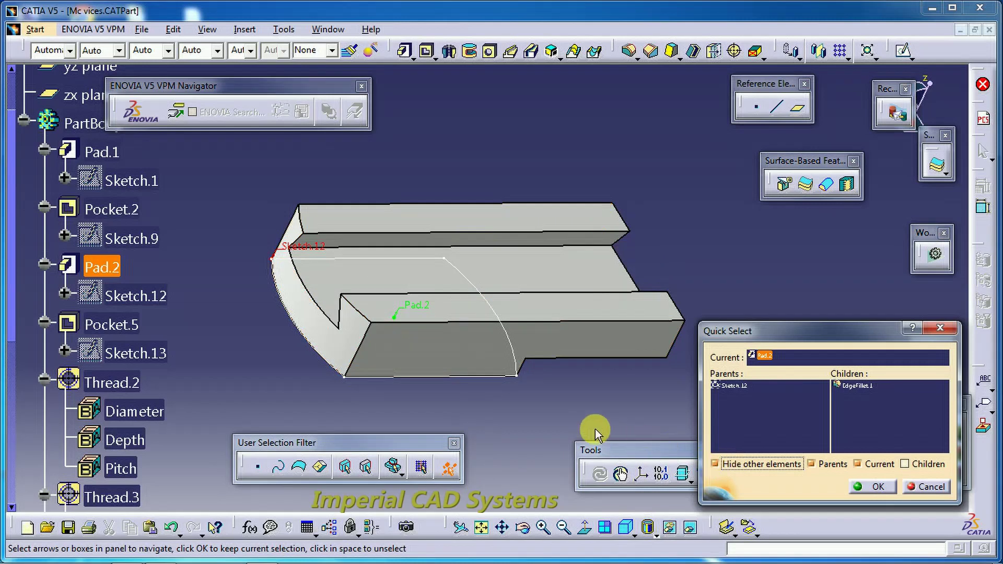
pyautogui.moveTo(591, 432); pyautogui.dragTo(598, 423, button='middle')
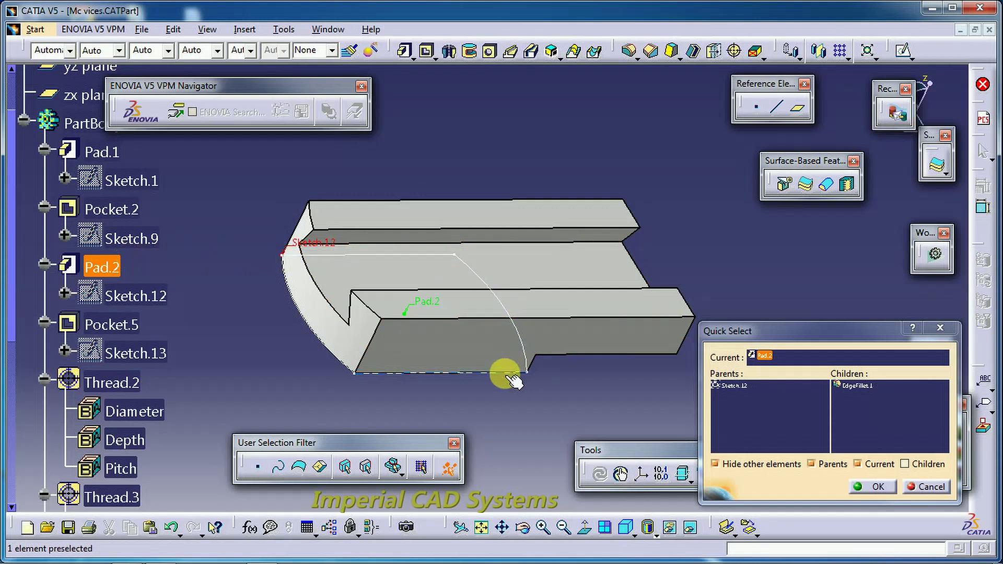
# Step: Restore the hidden features and clear the Parents, Hide other elements and Current options
pyautogui.click(723, 466)
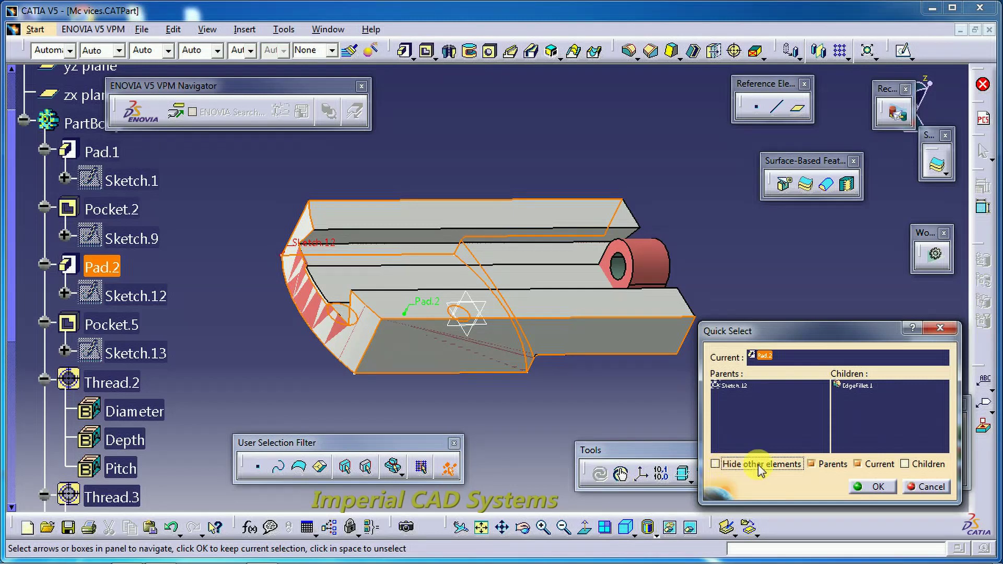
pyautogui.click(833, 466)
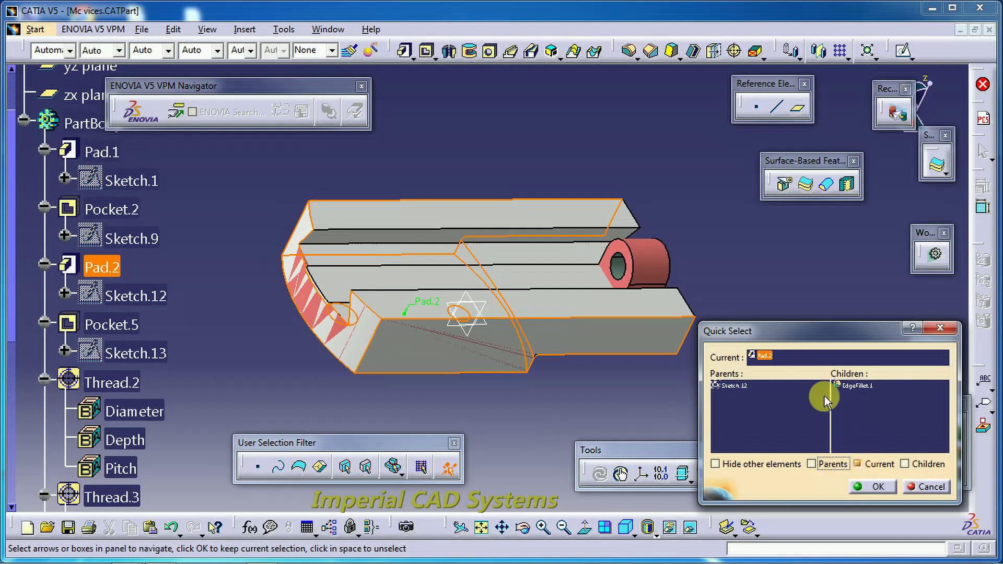
pyautogui.click(767, 467)
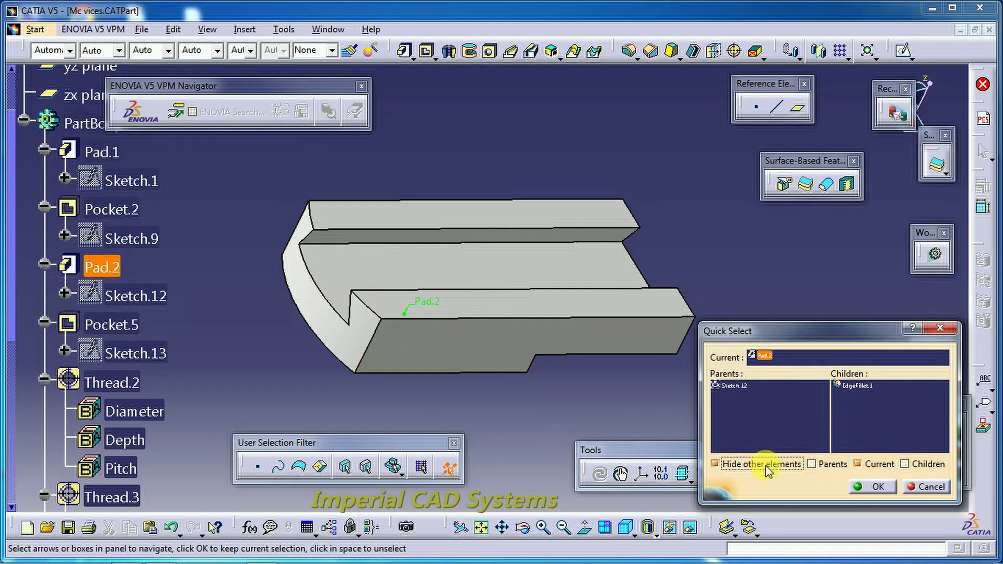
pyautogui.click(823, 467)
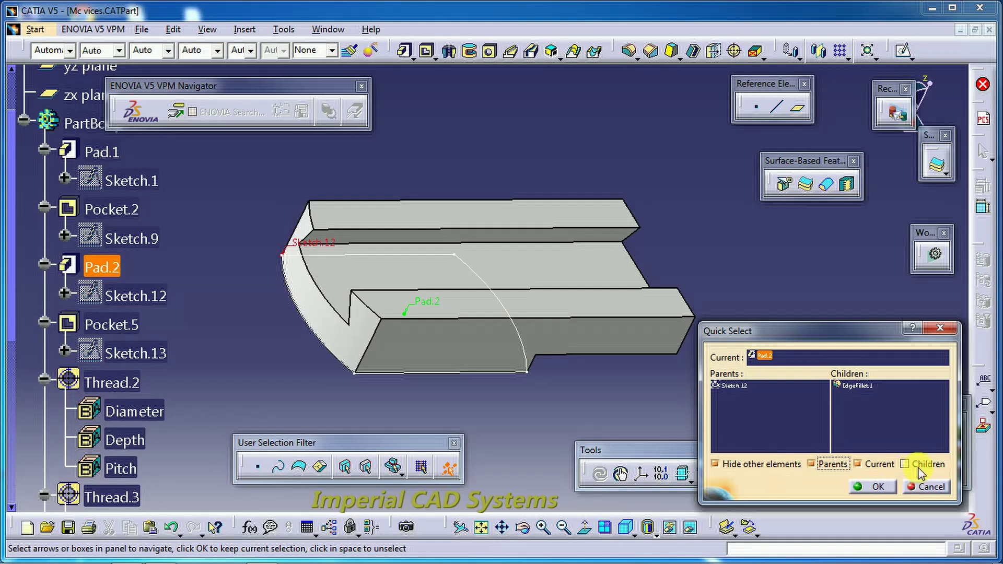
pyautogui.click(763, 465)
pyautogui.click(833, 465)
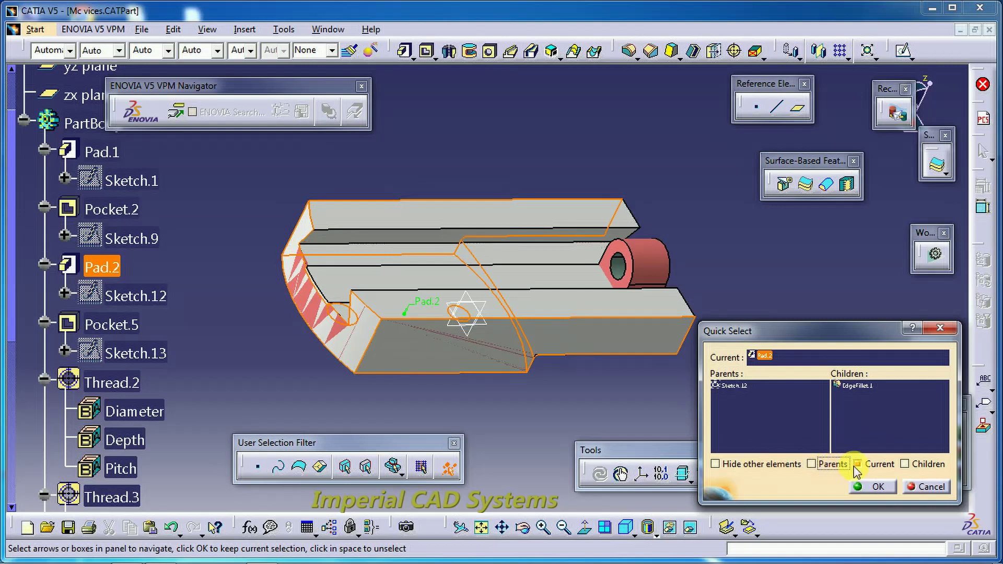
pyautogui.click(867, 469)
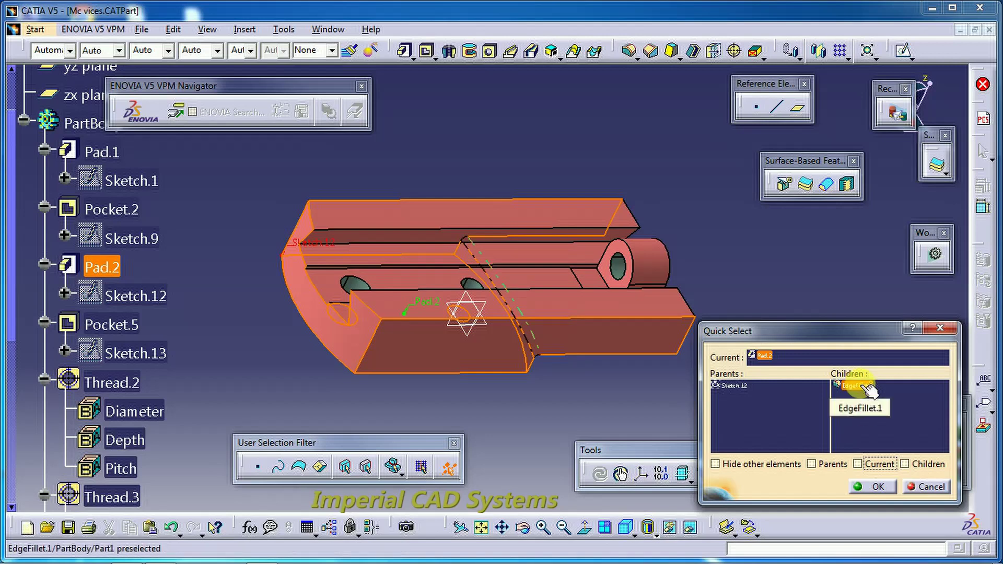
# Step: Show only Pad.2 and child EdgeFillet.1 via Children, Current and Hide other elements, then zoom in
pyautogui.moveTo(620, 377); pyautogui.dragTo(515, 293, button='middle')
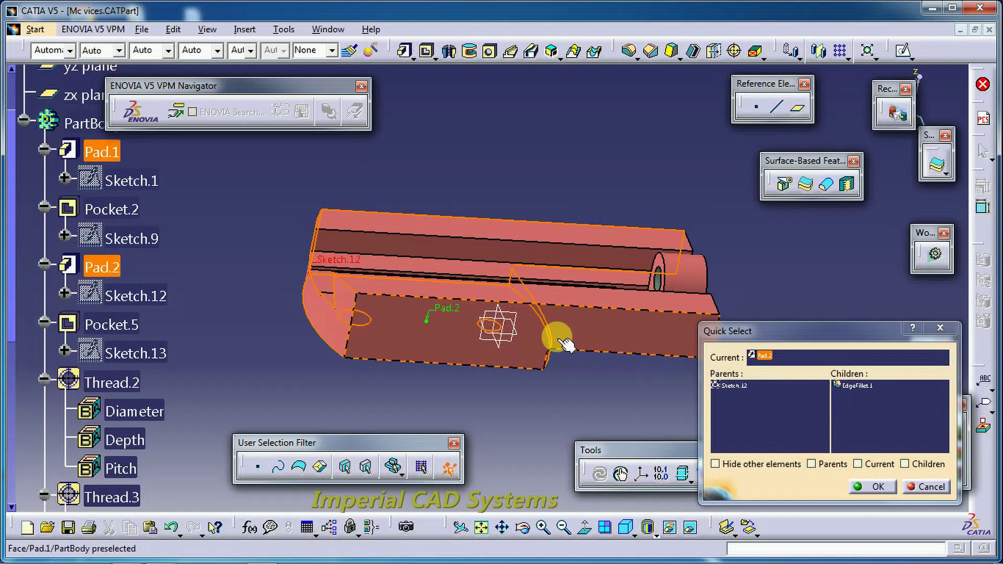
pyautogui.moveTo(569, 371); pyautogui.dragTo(537, 381, button='middle')
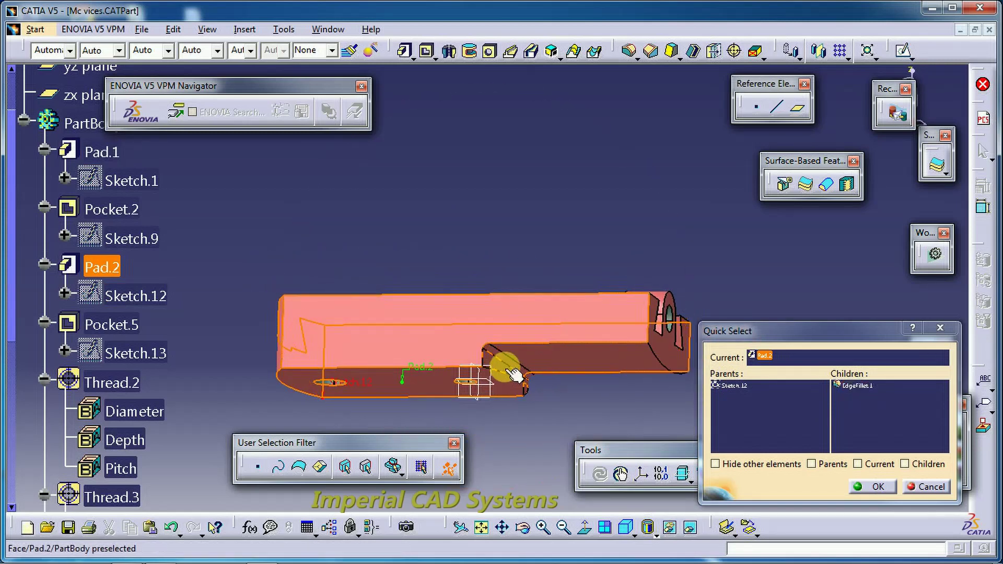
pyautogui.click(917, 467)
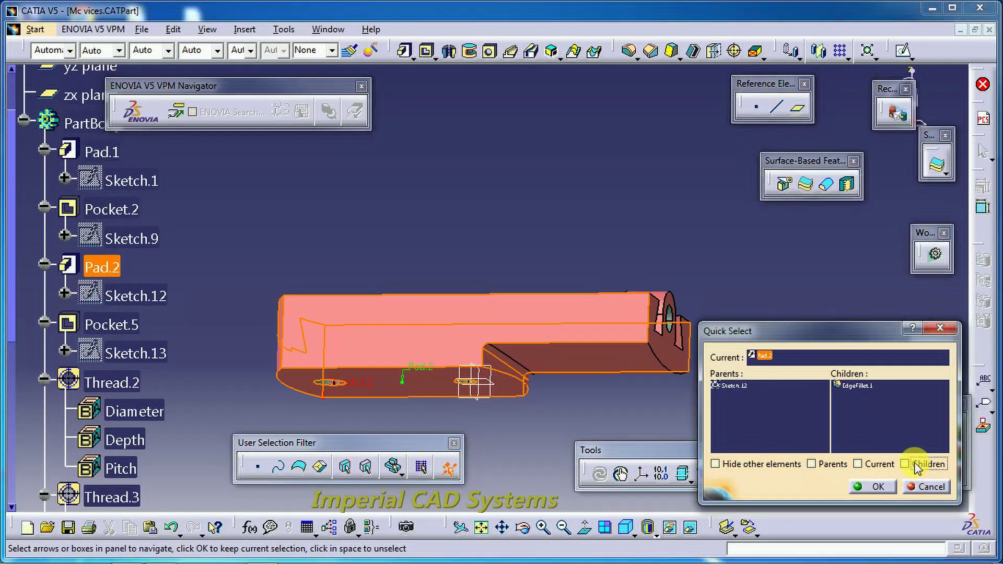
pyautogui.click(860, 465)
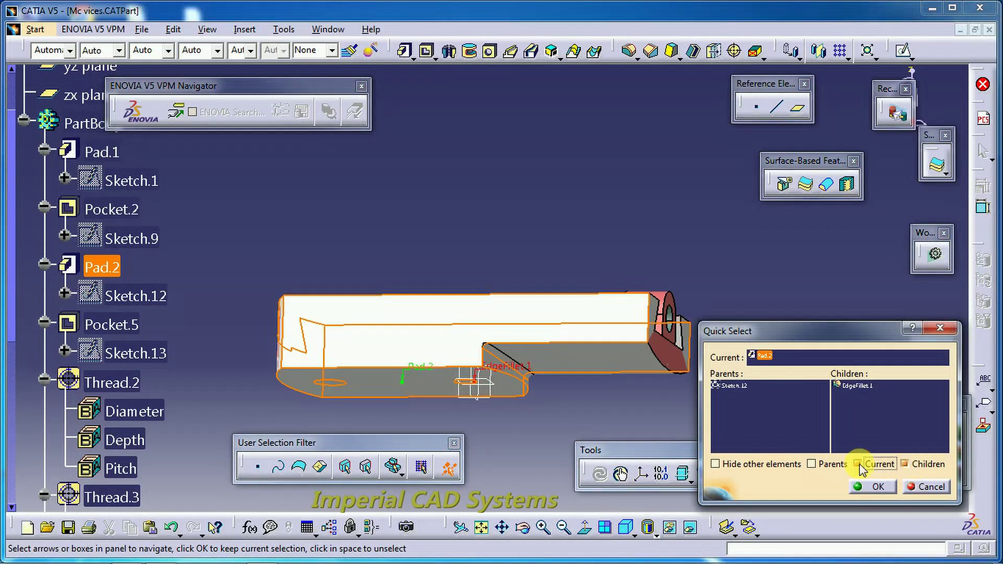
pyautogui.click(764, 465)
pyautogui.moveTo(623, 423); pyautogui.dragTo(497, 320, button='middle')
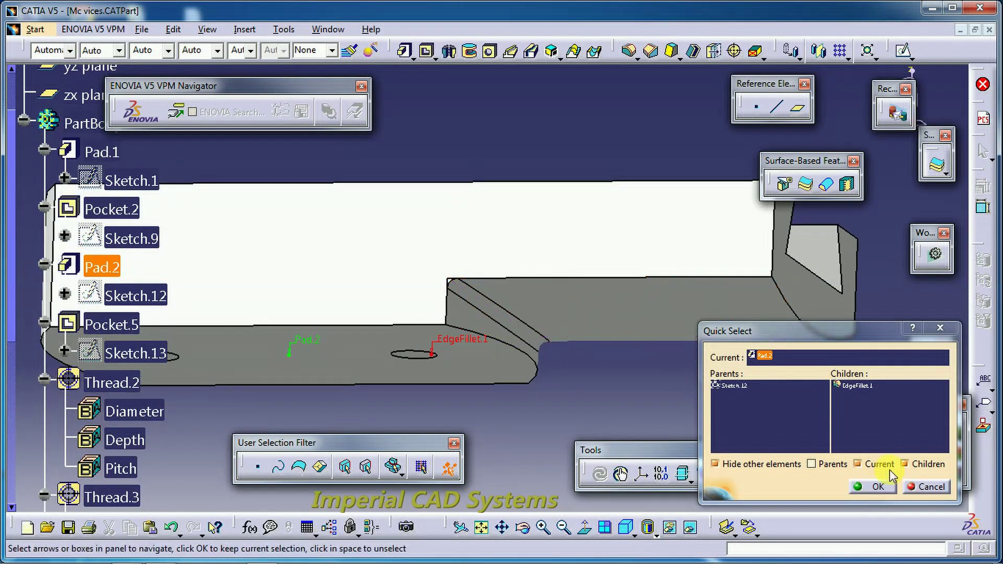
# Step: Toggle EdgeFillet.1 off and on, restore the hidden geometry, and rotate the part
pyautogui.click(919, 467)
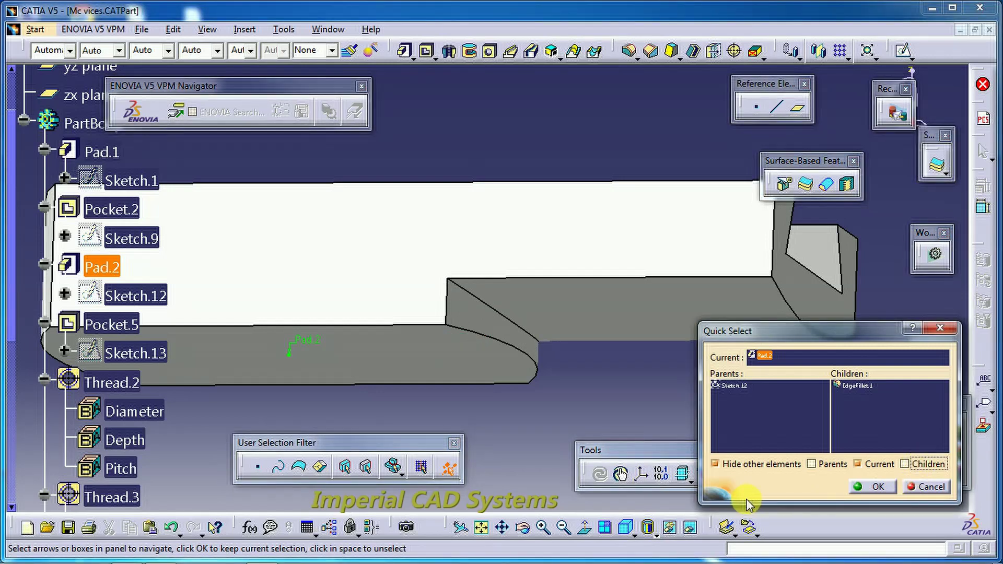
pyautogui.click(909, 467)
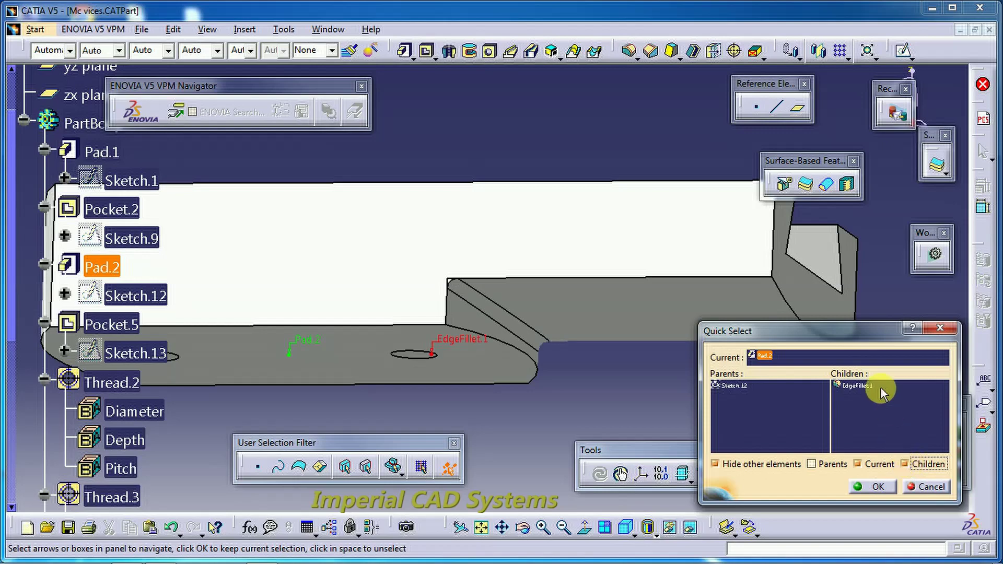
pyautogui.moveTo(643, 340); pyautogui.dragTo(546, 339, button='middle')
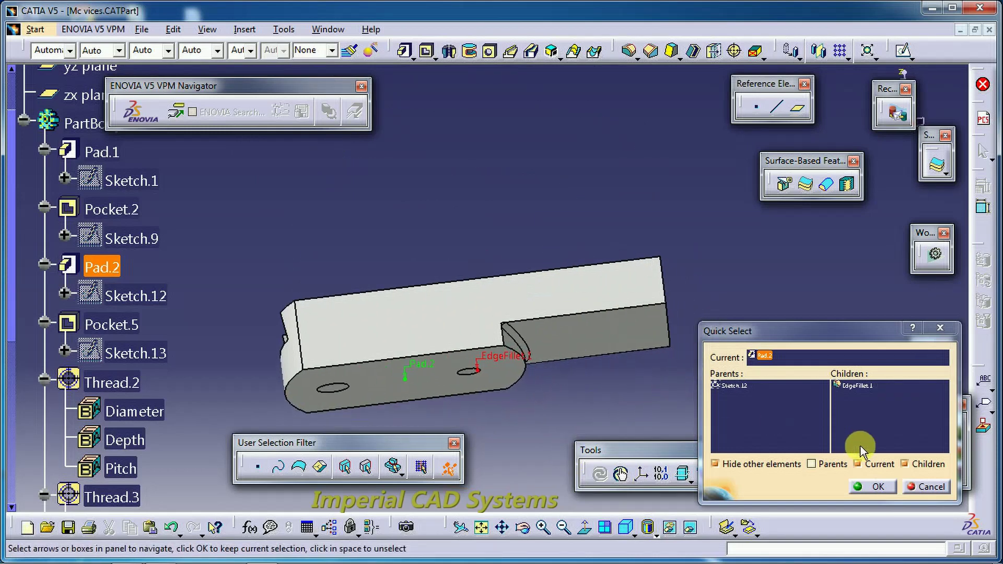
pyautogui.click(782, 468)
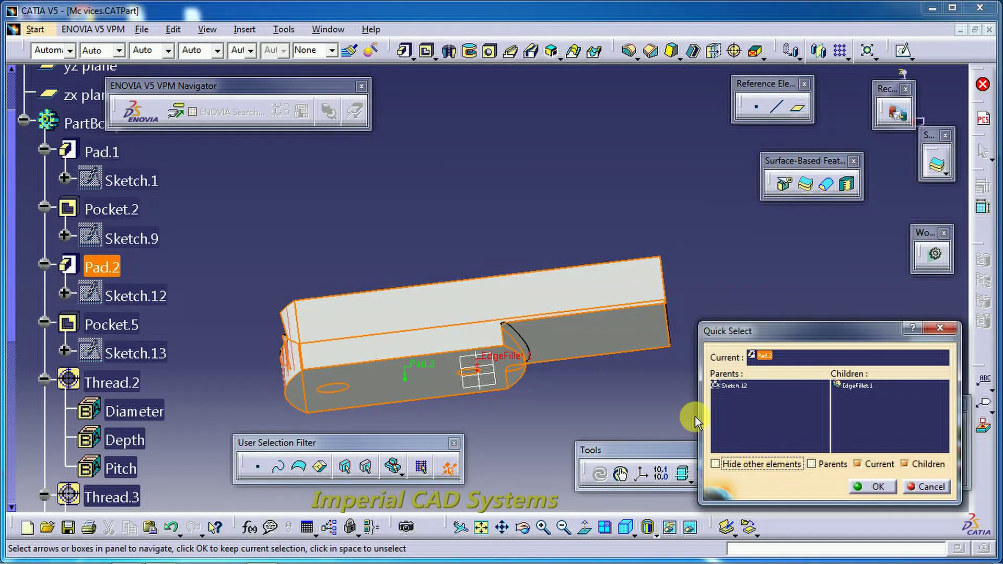
pyautogui.moveTo(540, 331); pyautogui.dragTo(602, 398, button='middle')
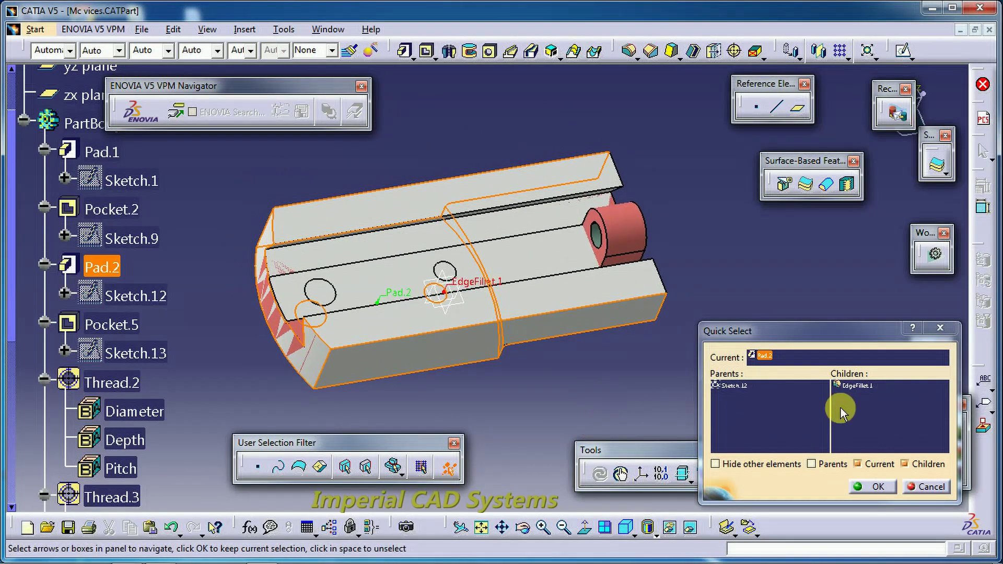
# Step: Re-isolate Pad.2 with EdgeFillet.1 up close, then restore the part and clear Children
pyautogui.click(882, 467)
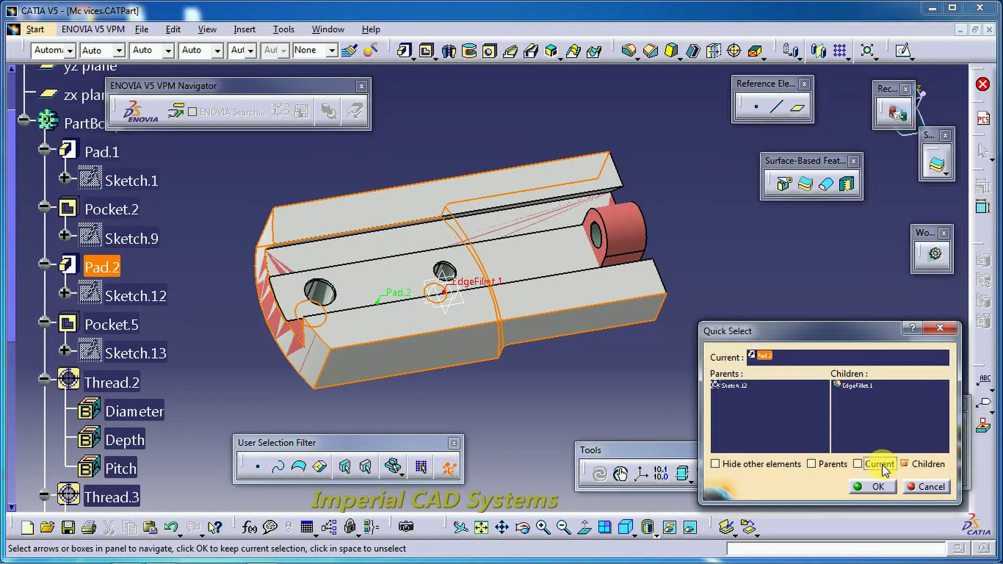
pyautogui.moveTo(645, 385); pyautogui.dragTo(591, 336, button='middle')
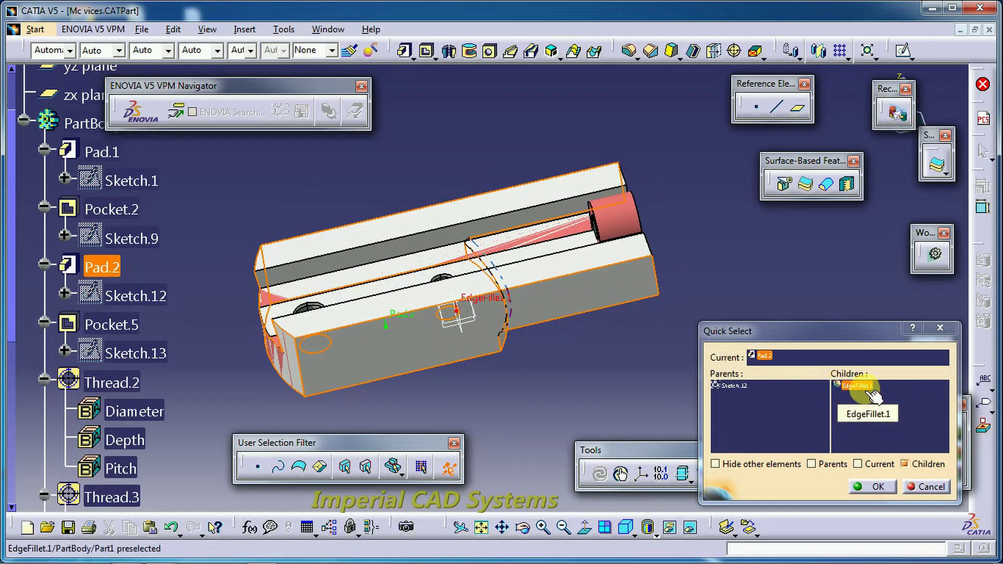
pyautogui.moveTo(582, 347); pyautogui.dragTo(462, 324, button='middle')
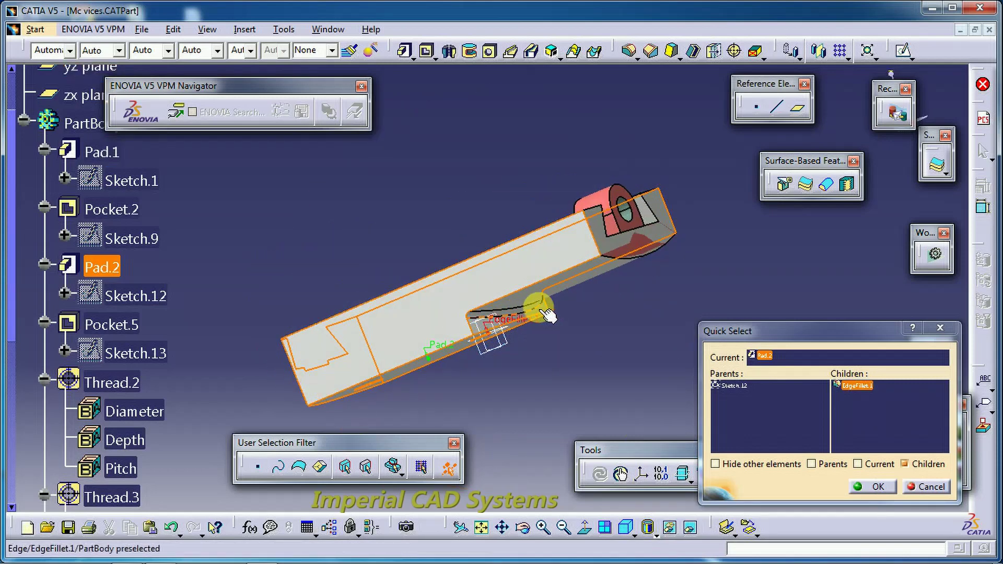
pyautogui.click(882, 466)
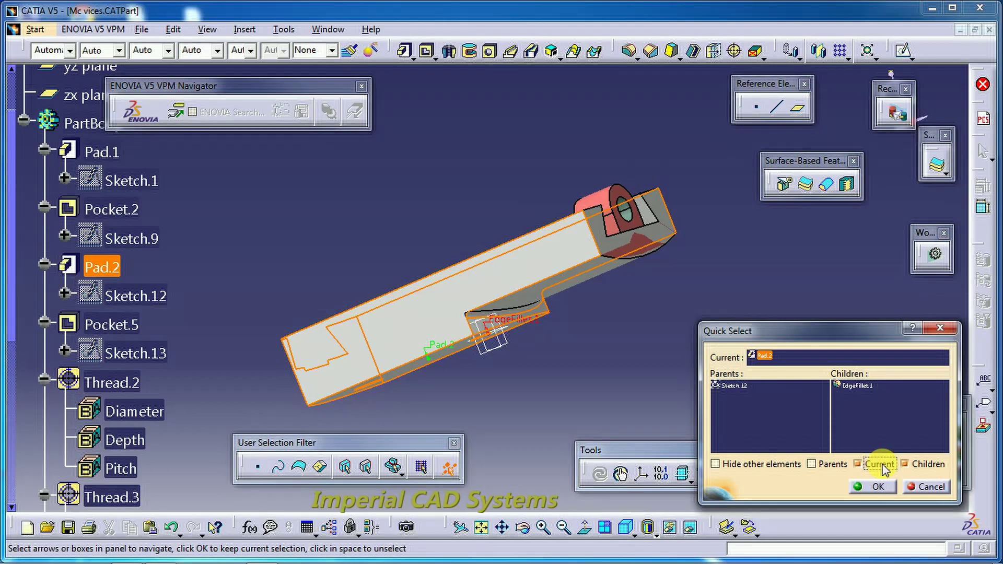
pyautogui.moveTo(515, 336); pyautogui.dragTo(649, 377, button='middle')
pyautogui.click(751, 466)
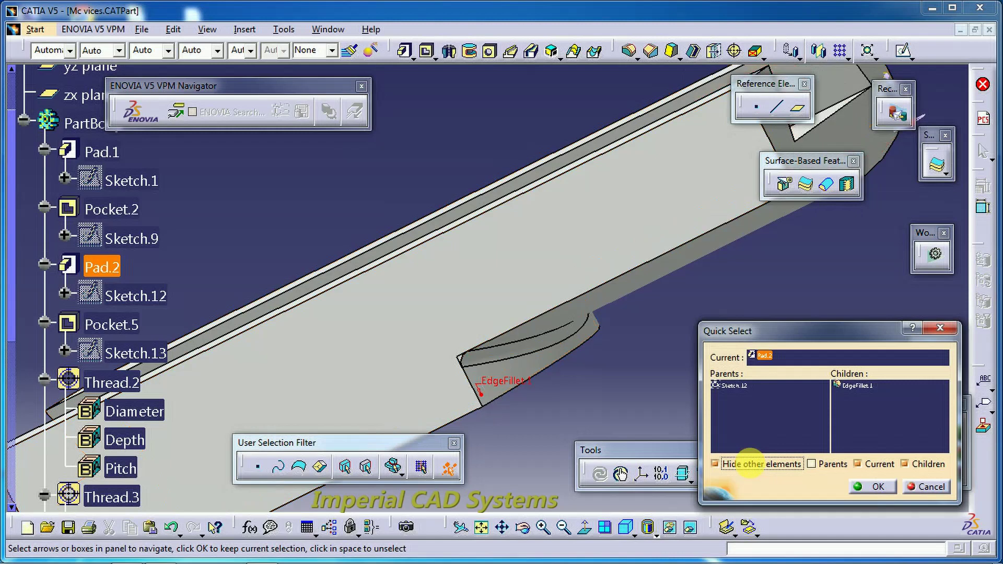
pyautogui.click(751, 467)
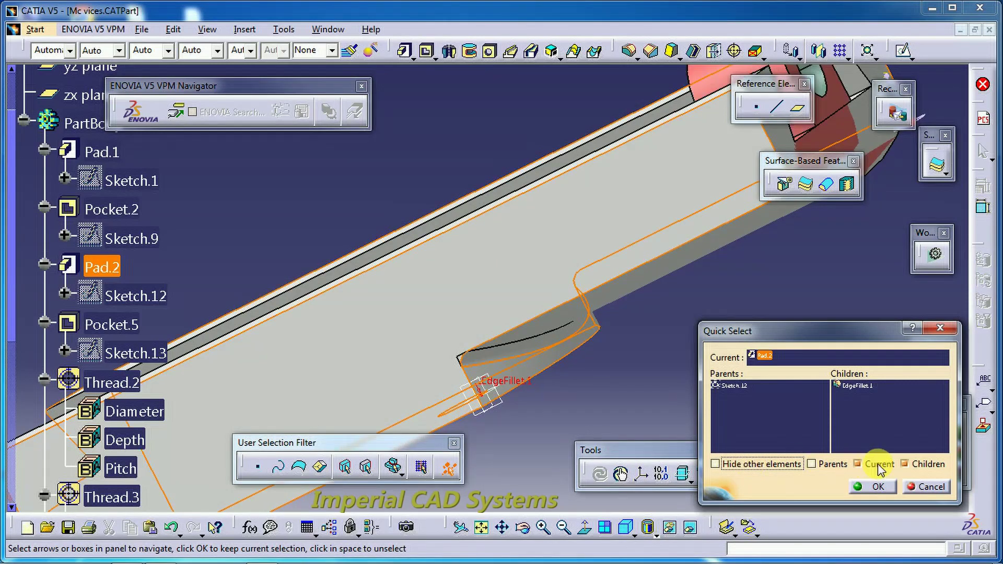
pyautogui.click(905, 464)
pyautogui.moveTo(672, 394); pyautogui.dragTo(746, 441, button='middle')
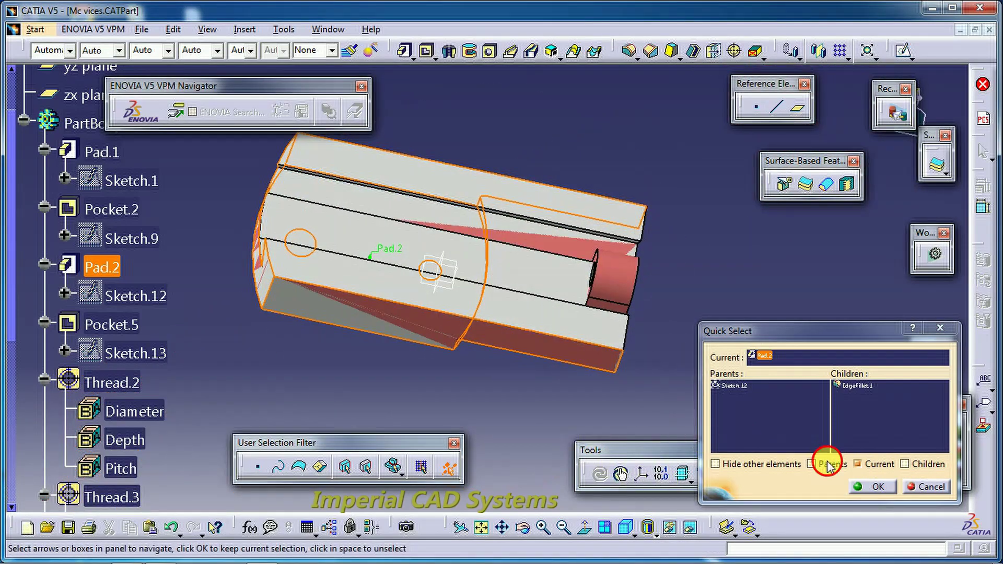
# Step: Isolate Pad.2 with parent Sketch.12, then cancel Quick Select
pyautogui.click(812, 464)
pyautogui.moveTo(651, 426); pyautogui.dragTo(651, 349, button='middle')
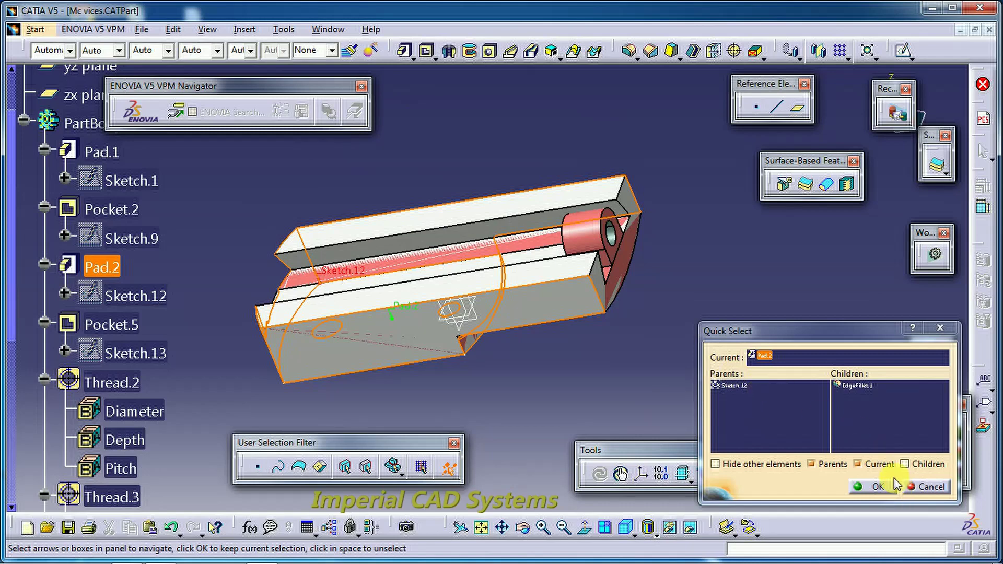
pyautogui.moveTo(600, 365); pyautogui.dragTo(666, 389, button='middle')
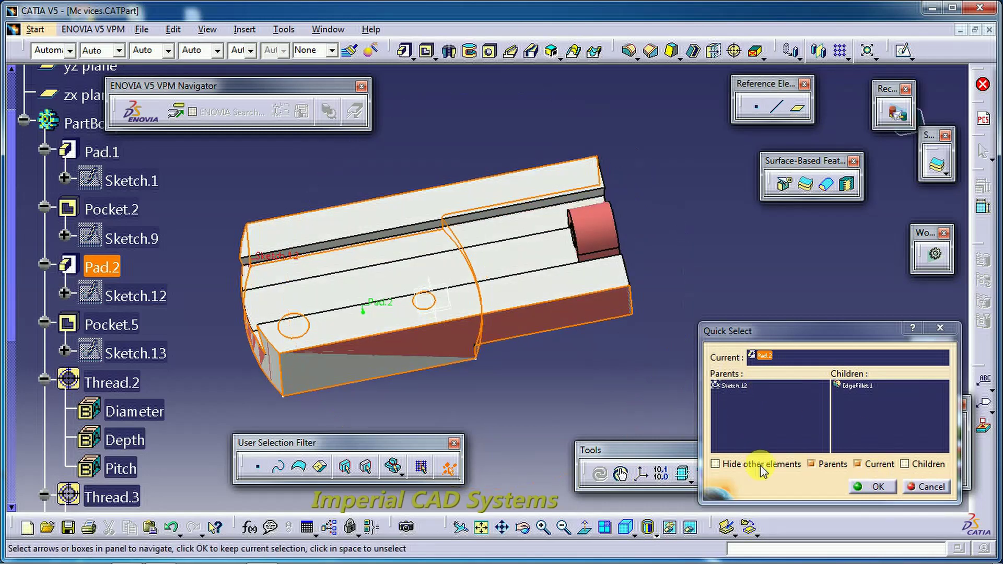
pyautogui.click(761, 465)
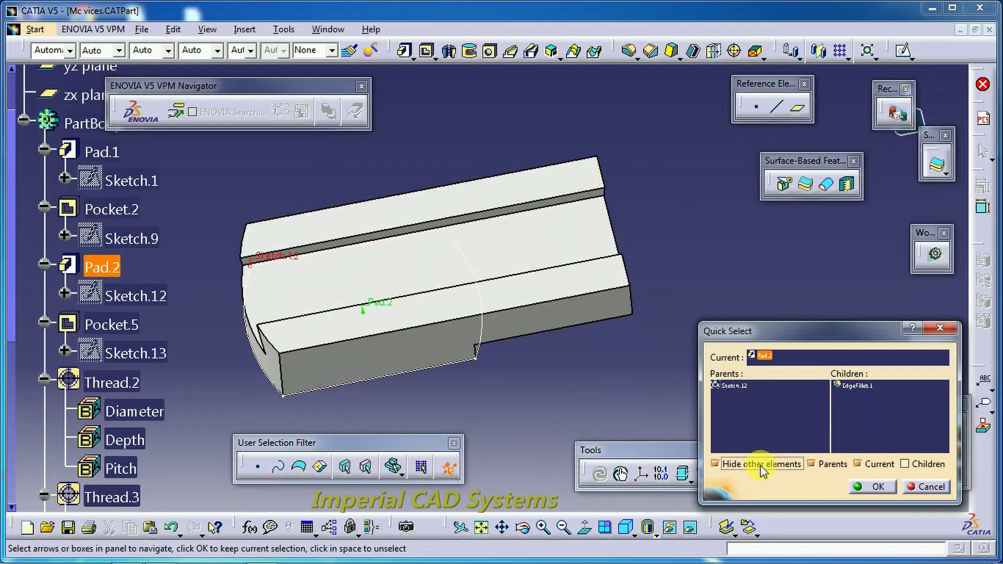
pyautogui.click(923, 488)
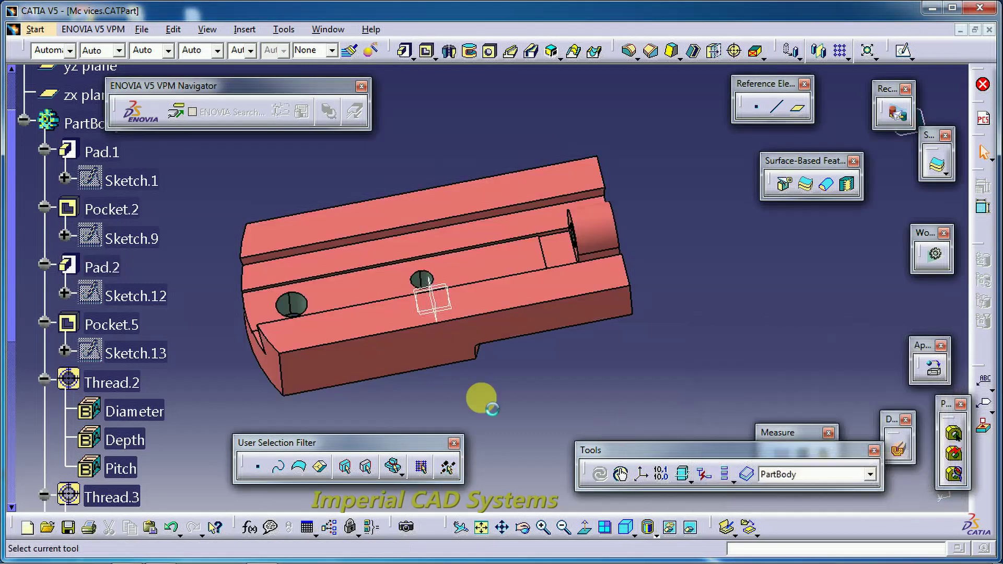
# Step: Pick Pad.3 in Quick Select to list Sketch.14, Sketch.16 and Sketch.15, then dismiss the panel
pyautogui.click(450, 470)
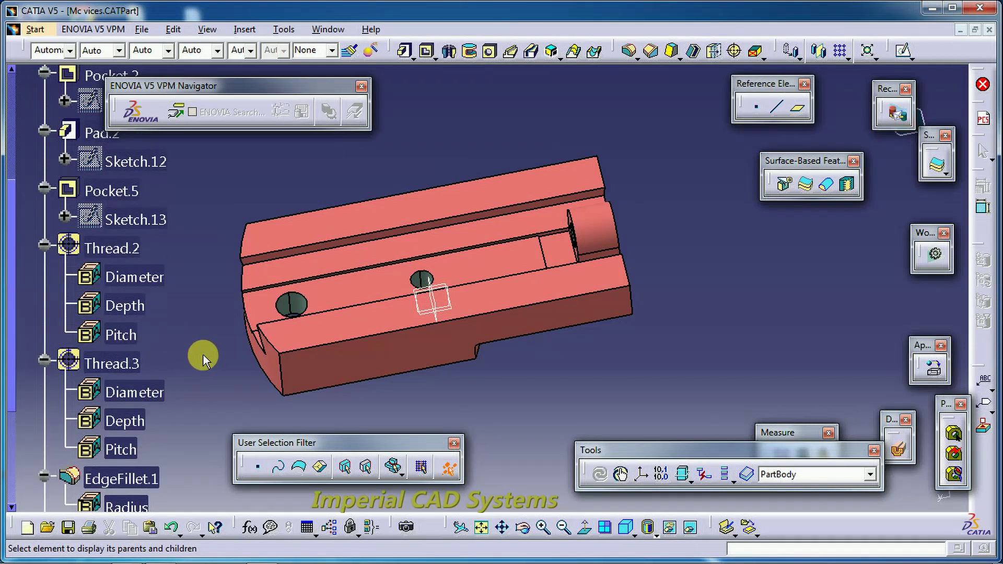
pyautogui.scroll(3, 203, 355)
pyautogui.scroll(-10, 203, 355)
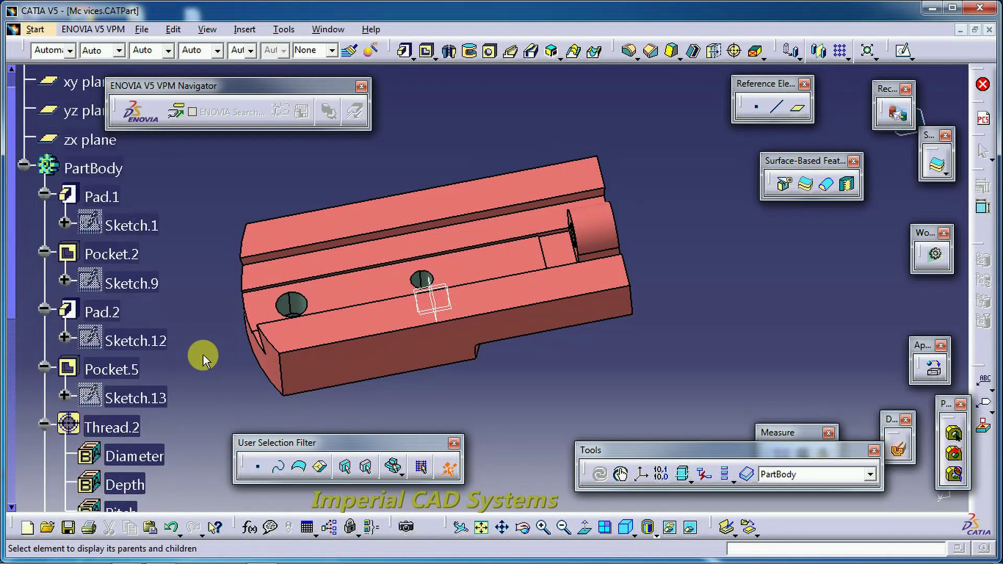
pyautogui.scroll(-3, 204, 356)
pyautogui.click(105, 312)
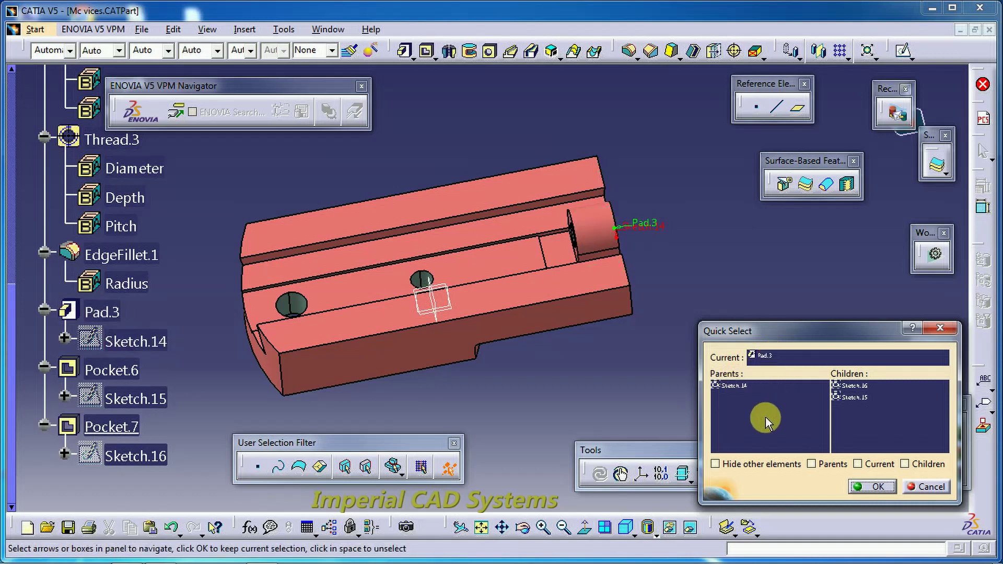
pyautogui.press('Escape')
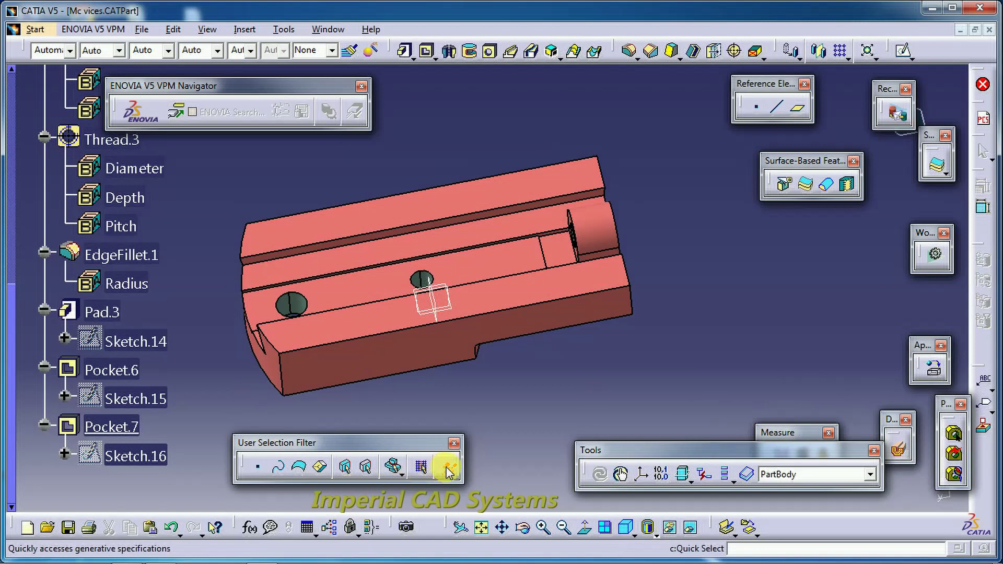
# Step: Reselect Pad.3, tick Current and Hide other elements, and orbit the isolated feature
pyautogui.click(102, 312)
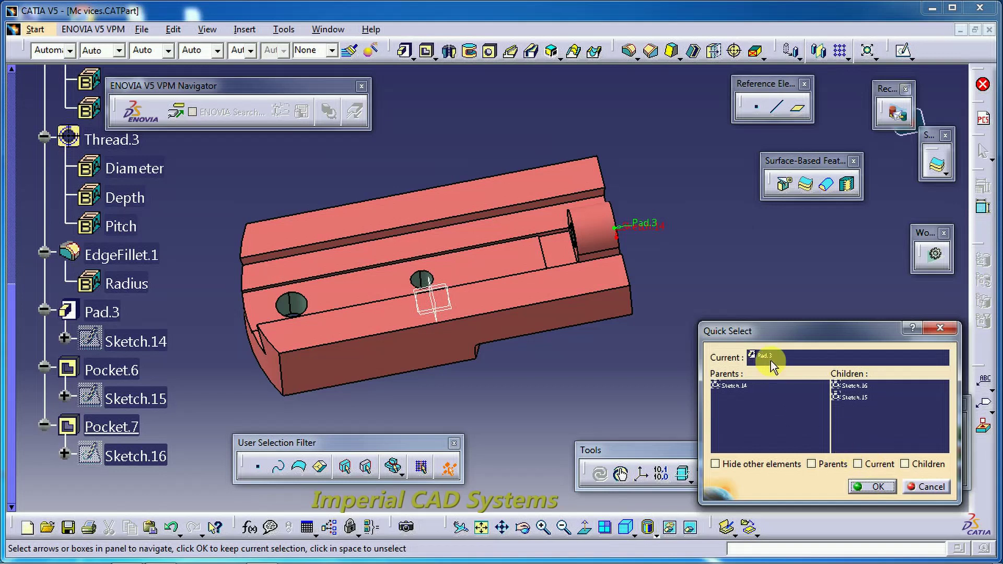
pyautogui.click(875, 468)
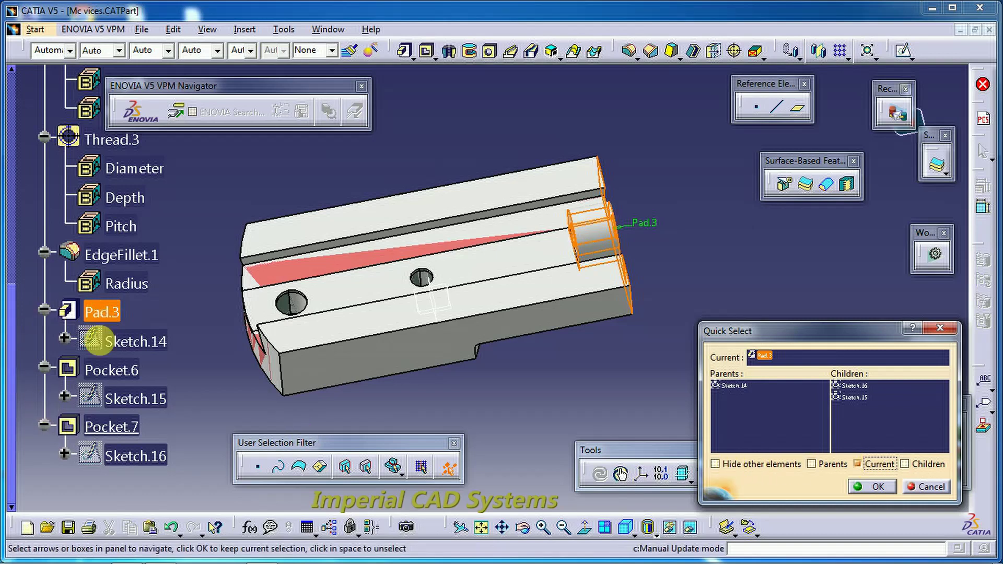
pyautogui.click(715, 464)
pyautogui.moveTo(437, 399); pyautogui.dragTo(613, 322, button='middle')
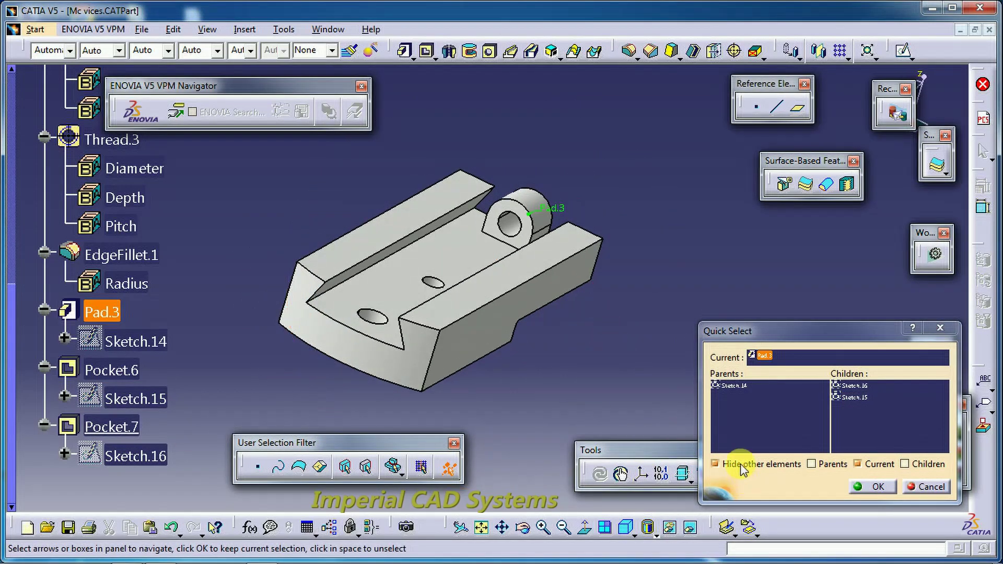
# Step: Toggle Hide other elements off and on twice, orbiting the isolated Pad.3 to new views
pyautogui.click(716, 464)
pyautogui.click(743, 467)
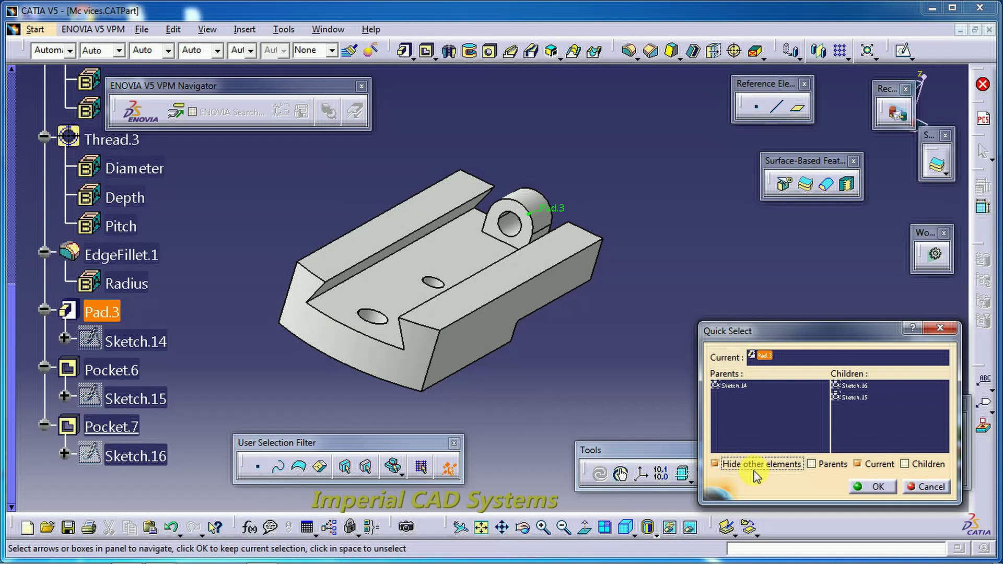
pyautogui.moveTo(480, 375); pyautogui.dragTo(324, 330, button='middle')
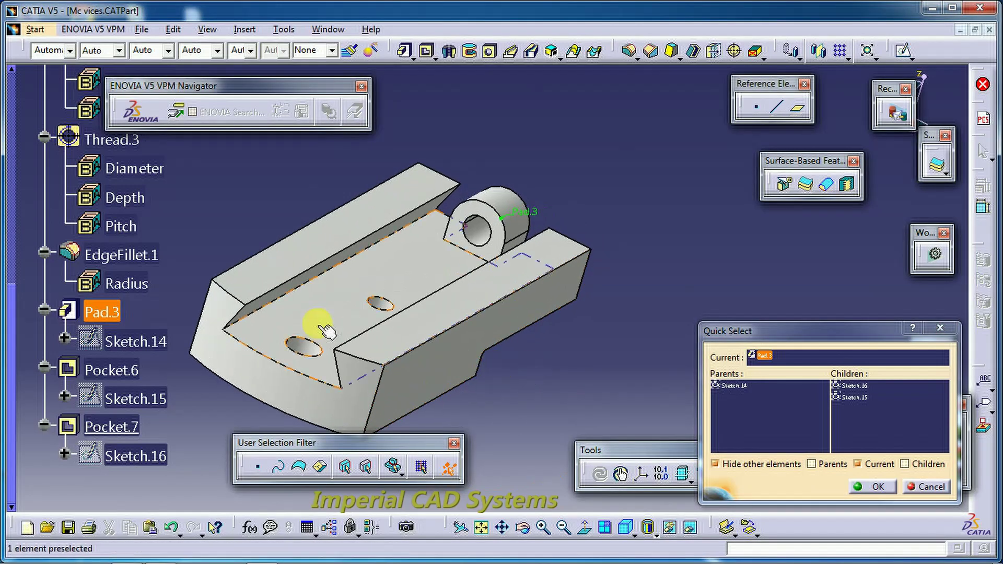
pyautogui.click(732, 464)
pyautogui.click(732, 464)
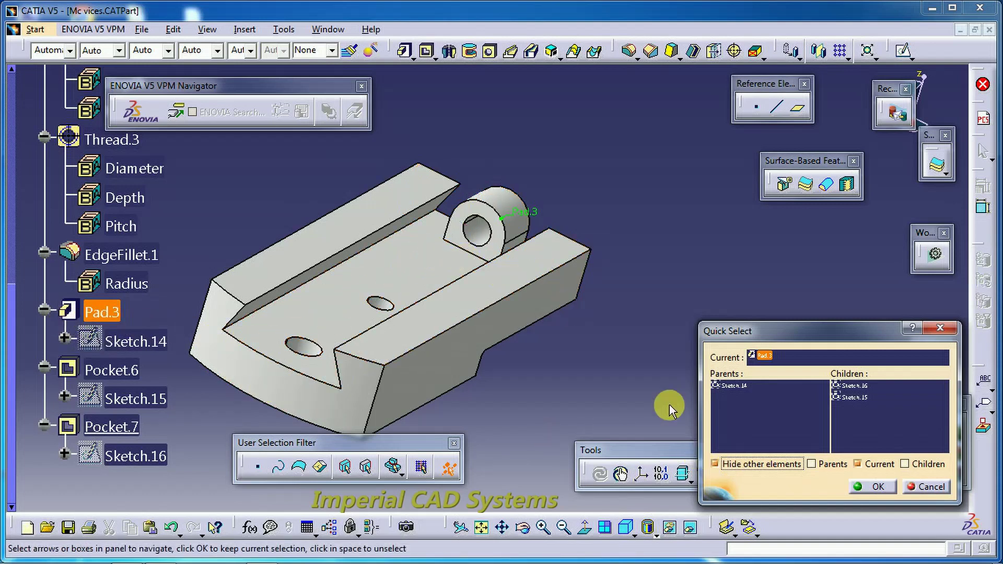
pyautogui.moveTo(391, 341); pyautogui.dragTo(163, 329, button='middle')
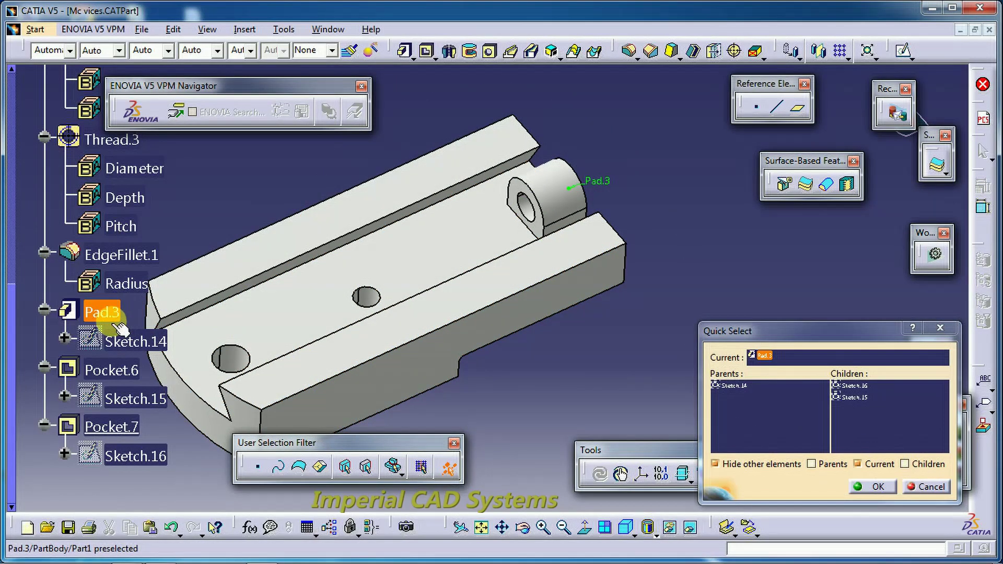
# Step: Show the other elements again and toggle Pad.3's own selection off and back on
pyautogui.press('Down')
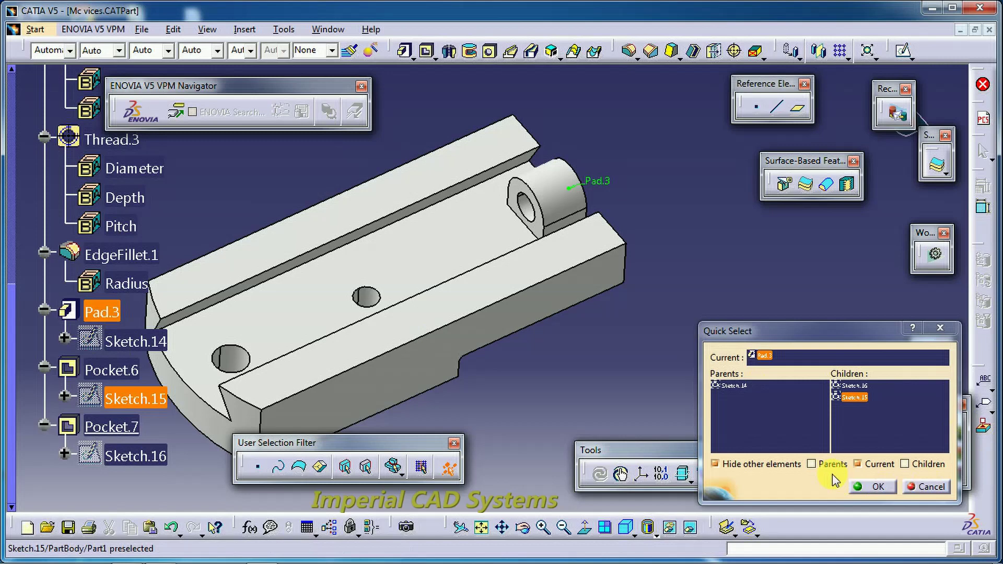
pyautogui.click(786, 465)
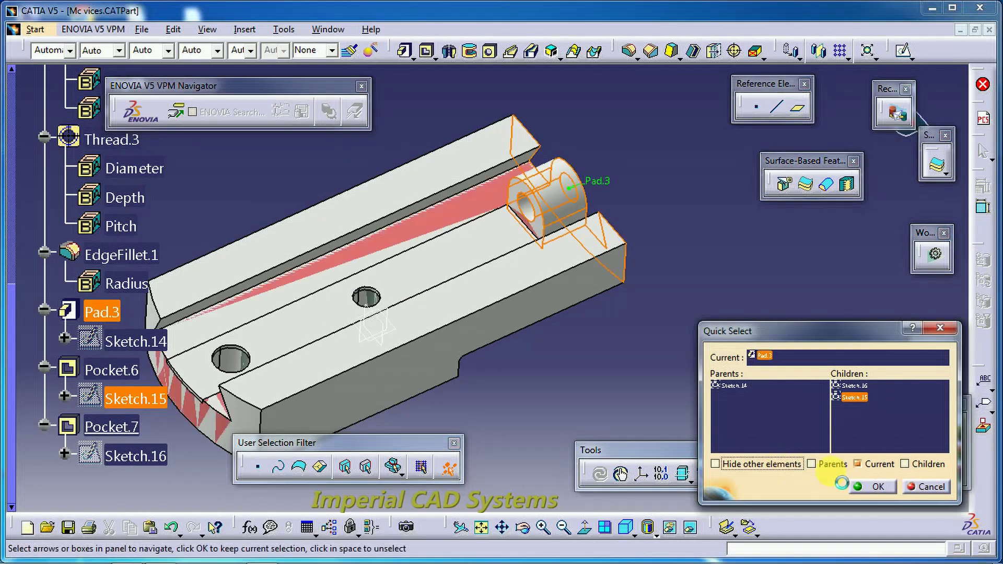
pyautogui.click(877, 465)
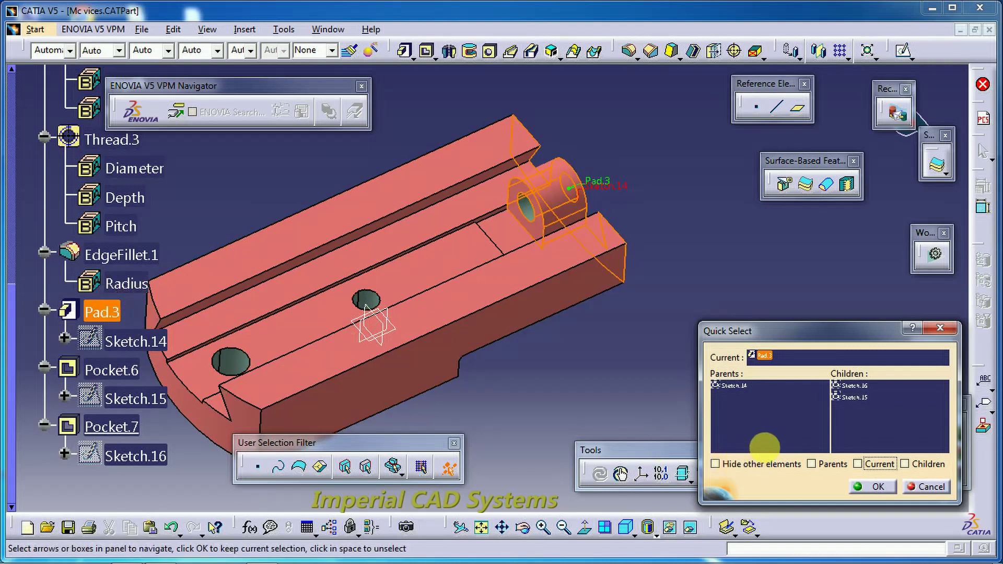
pyautogui.click(869, 465)
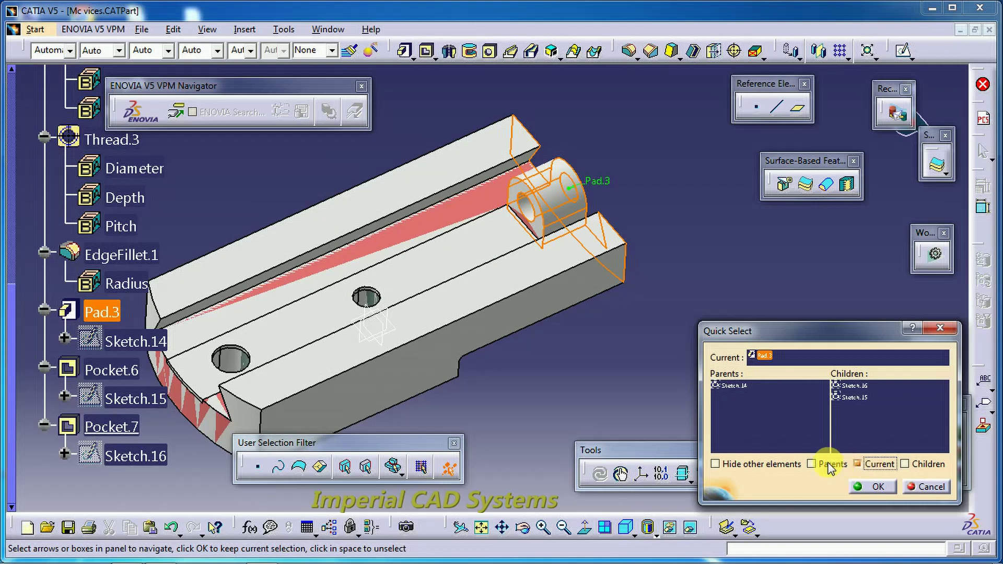
pyautogui.click(763, 467)
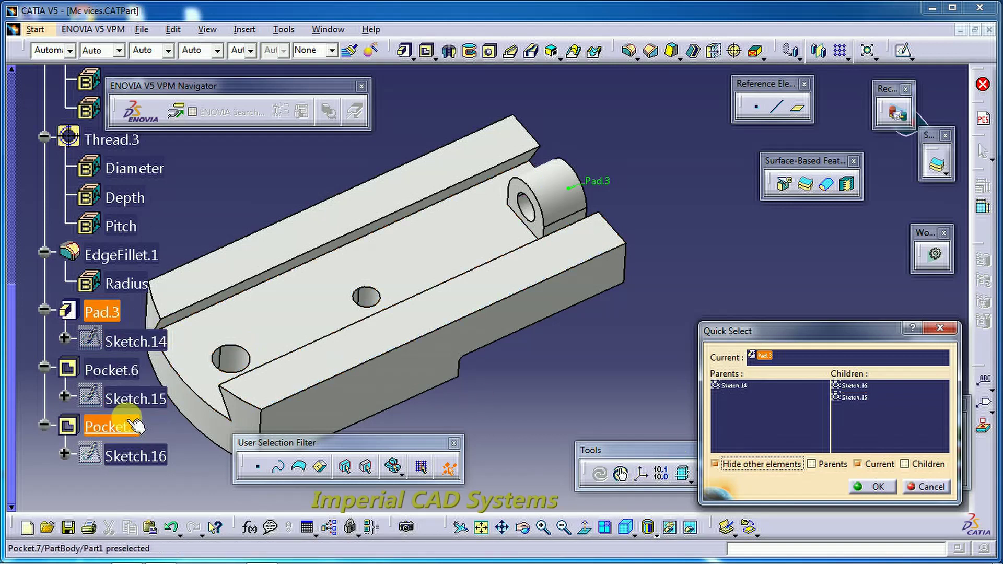
# Step: Select Pad.3 with parent Sketch.14, hide everything else, and orbit to the end face
pyautogui.click(784, 465)
pyautogui.click(858, 464)
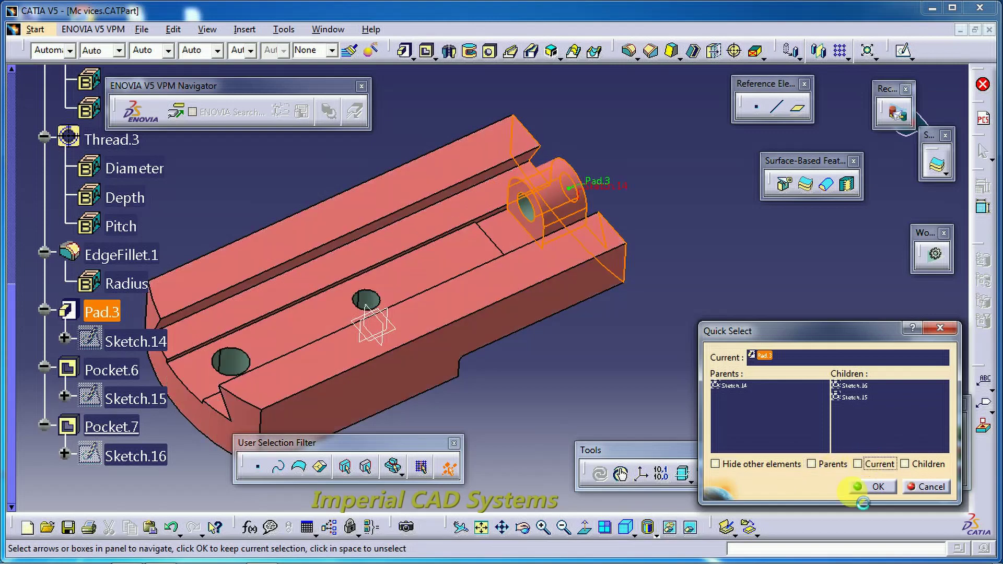
pyautogui.click(819, 469)
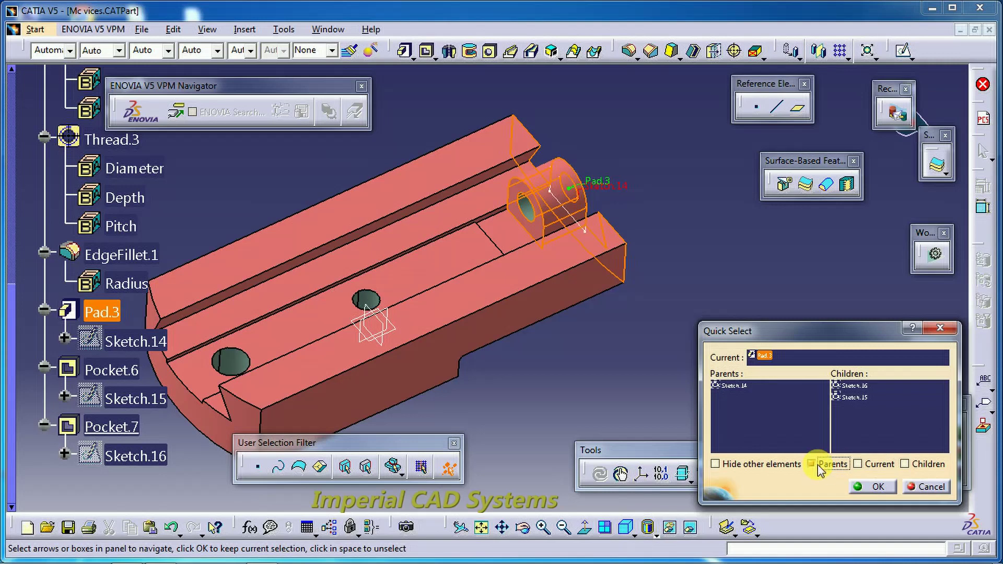
pyautogui.click(867, 466)
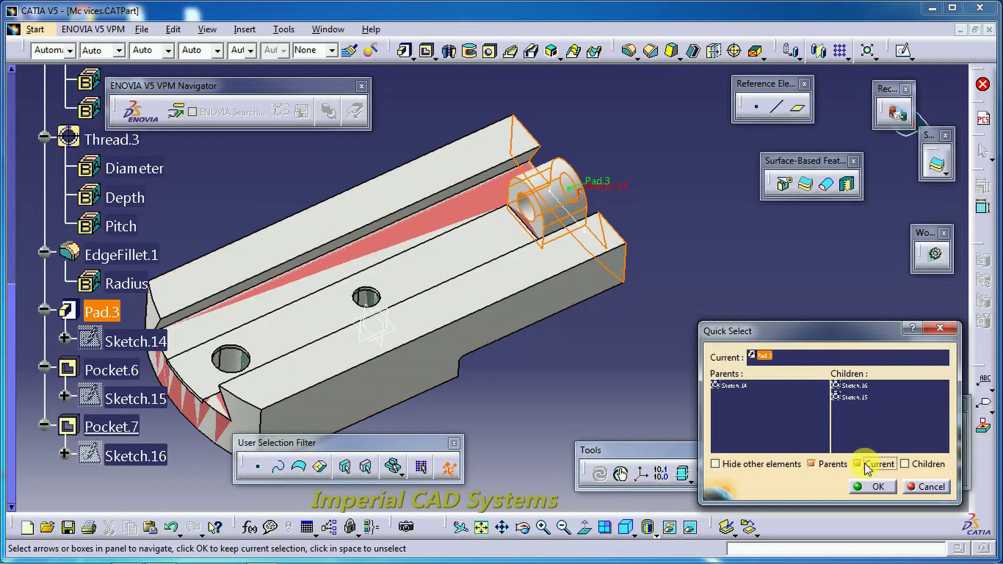
pyautogui.click(723, 462)
pyautogui.moveTo(603, 365); pyautogui.dragTo(367, 305, button='middle')
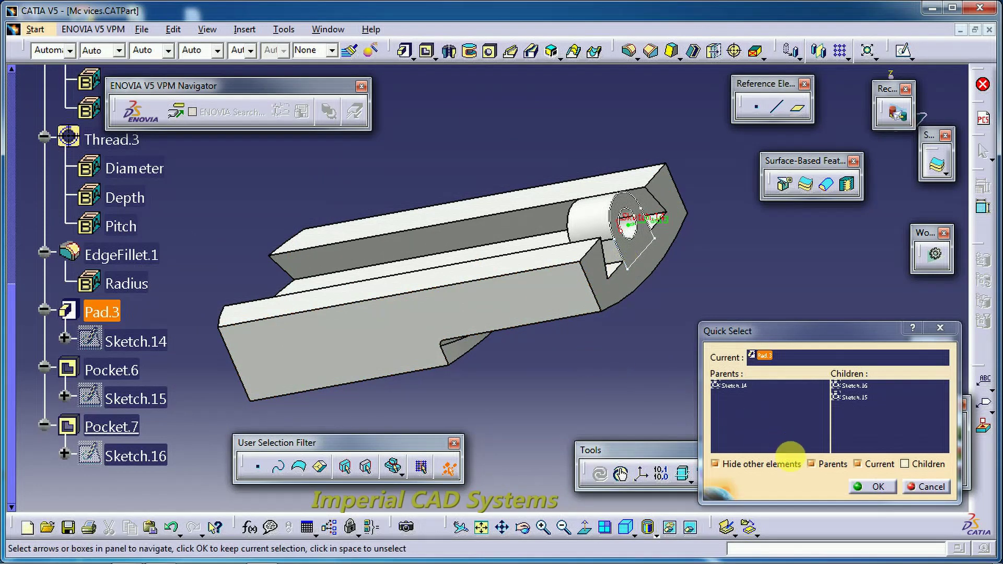
pyautogui.click(790, 454)
# Step: Switch Quick Select to Children only, highlighting Sketch.15 and Sketch.16, and rotate to reveal them
pyautogui.click(825, 464)
pyautogui.click(859, 464)
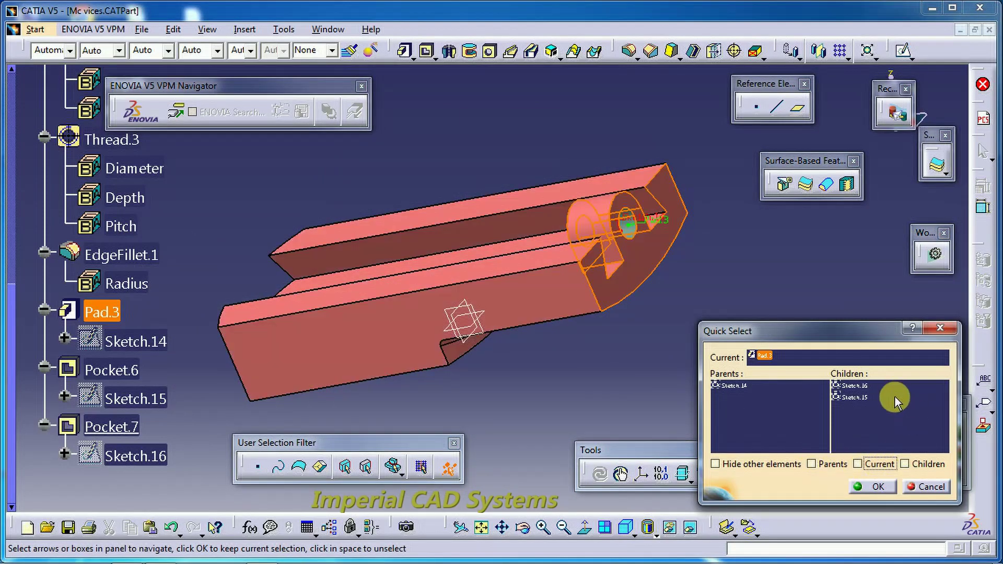
pyautogui.moveTo(732, 402); pyautogui.dragTo(635, 378, button='middle')
pyautogui.moveTo(577, 337); pyautogui.dragTo(728, 354, button='middle')
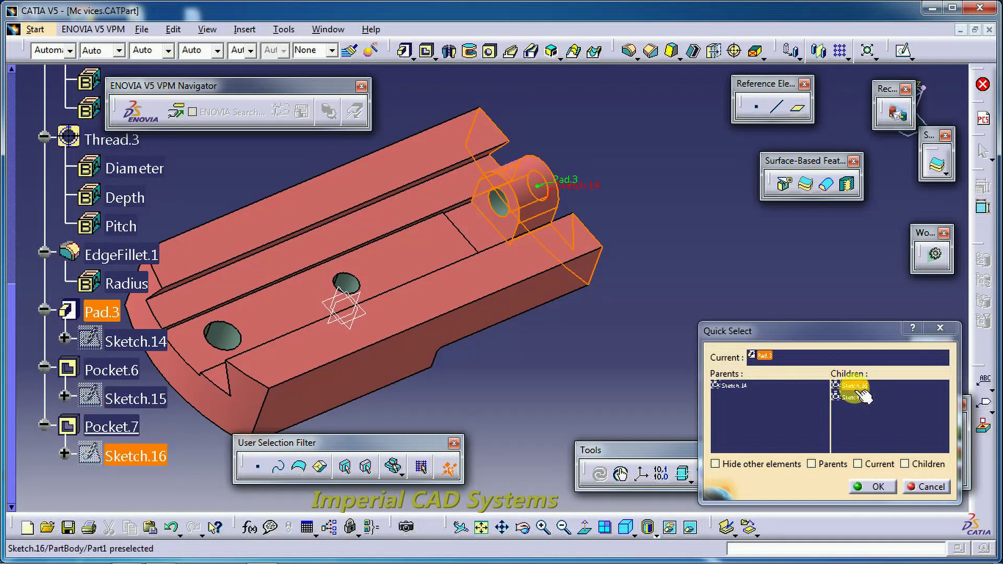
pyautogui.click(905, 464)
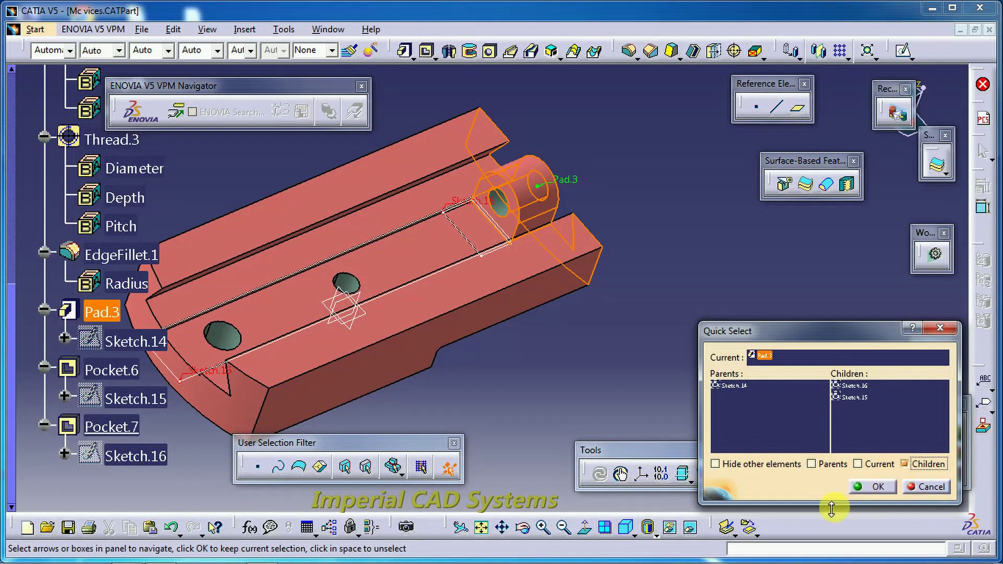
pyautogui.moveTo(549, 392); pyautogui.dragTo(539, 337, button='middle')
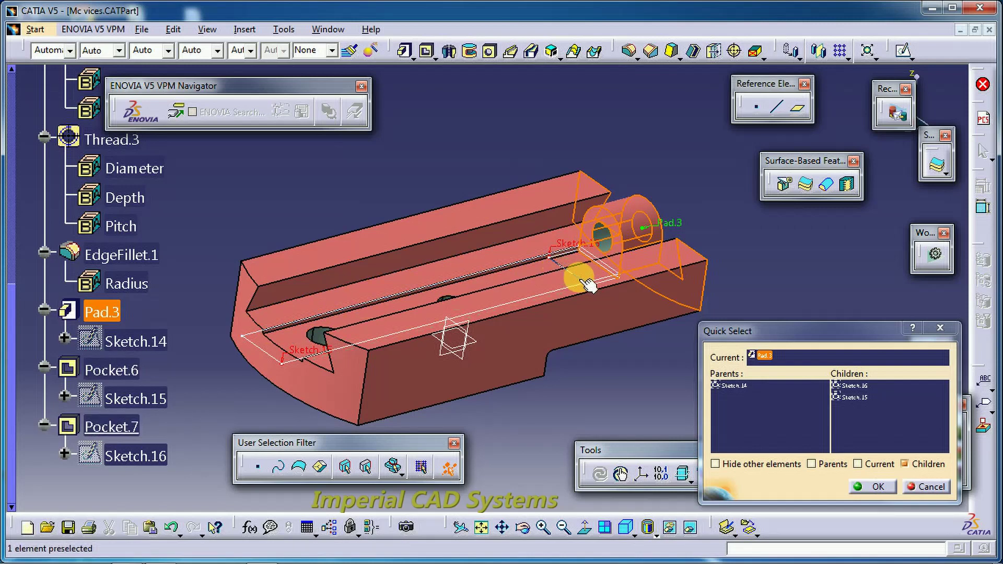
pyautogui.moveTo(625, 363); pyautogui.dragTo(595, 413, button='middle')
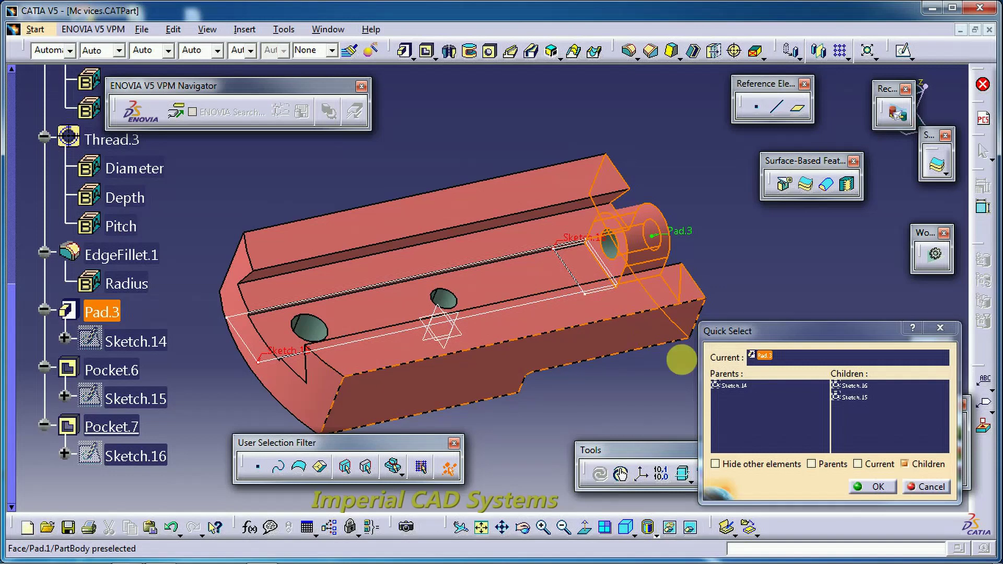
# Step: Hide all but the child sketches, add Pad.3 back, and briefly toggle parent Sketch.14 while orbiting
pyautogui.click(765, 468)
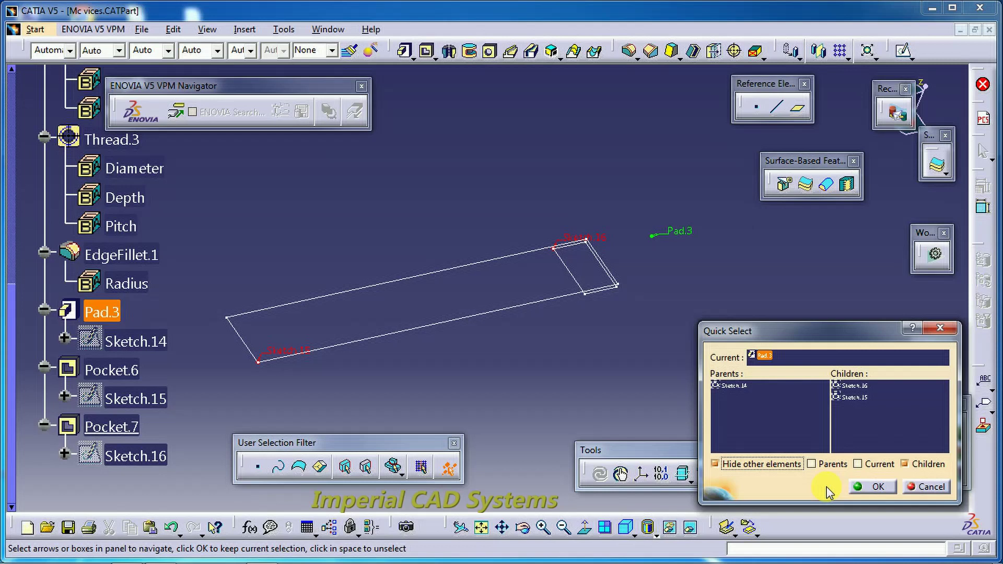
pyautogui.click(858, 465)
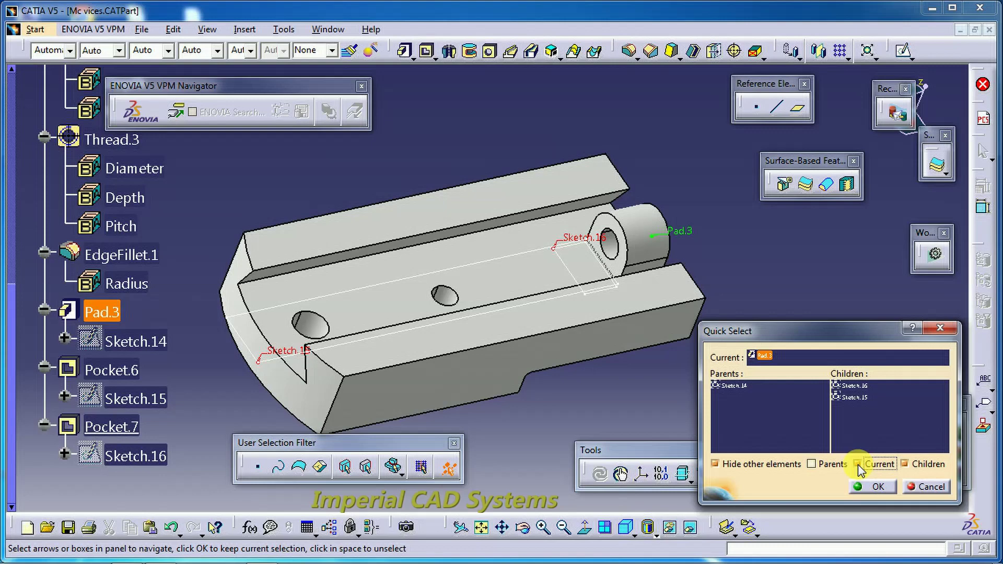
pyautogui.moveTo(578, 309); pyautogui.dragTo(736, 313, button='middle')
pyautogui.moveTo(577, 343); pyautogui.dragTo(611, 412, button='middle')
pyautogui.click(823, 465)
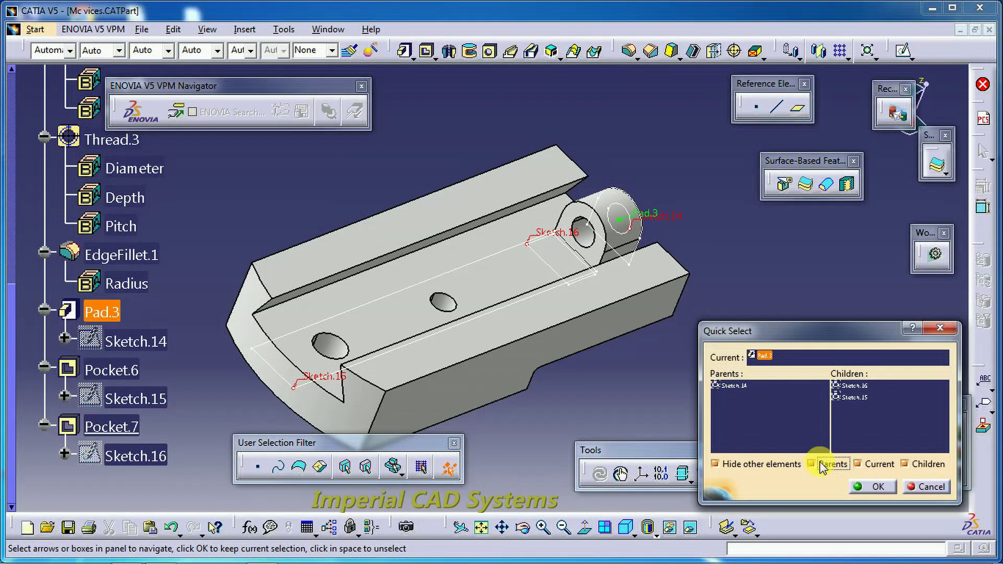
pyautogui.moveTo(606, 324)
pyautogui.mouseDown(button='middle')
pyautogui.moveTo(587, 334)
pyautogui.moveTo(464, 272)
pyautogui.moveTo(689, 347)
pyautogui.moveTo(649, 410)
pyautogui.mouseUp(button='middle')
pyautogui.click(823, 464)
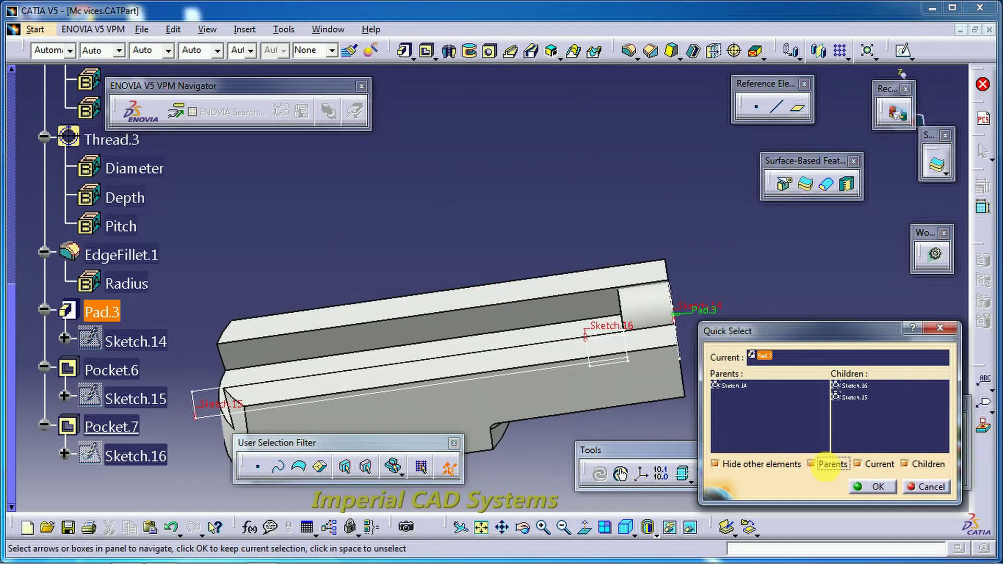
pyautogui.moveTo(578, 342); pyautogui.dragTo(967, 496, button='middle')
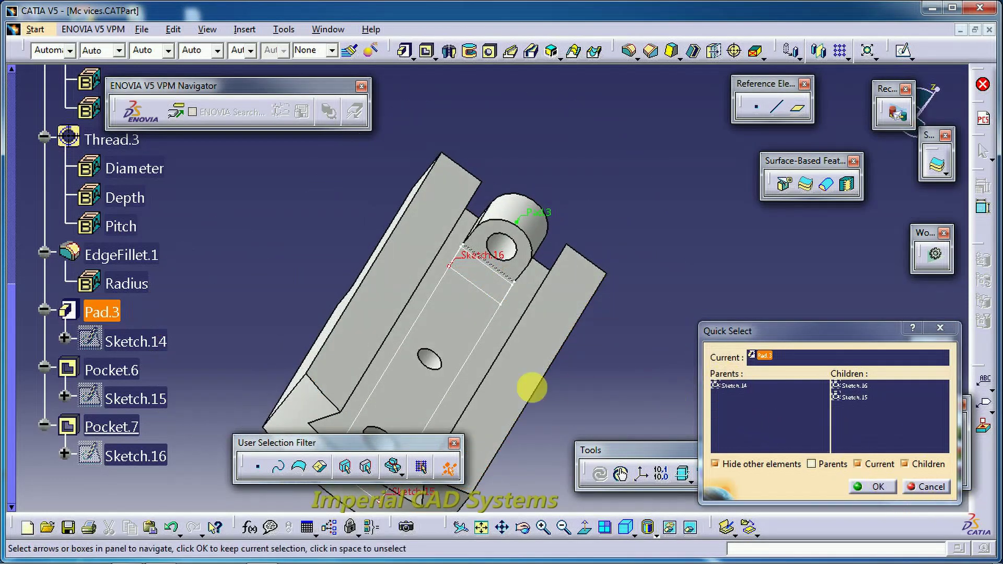